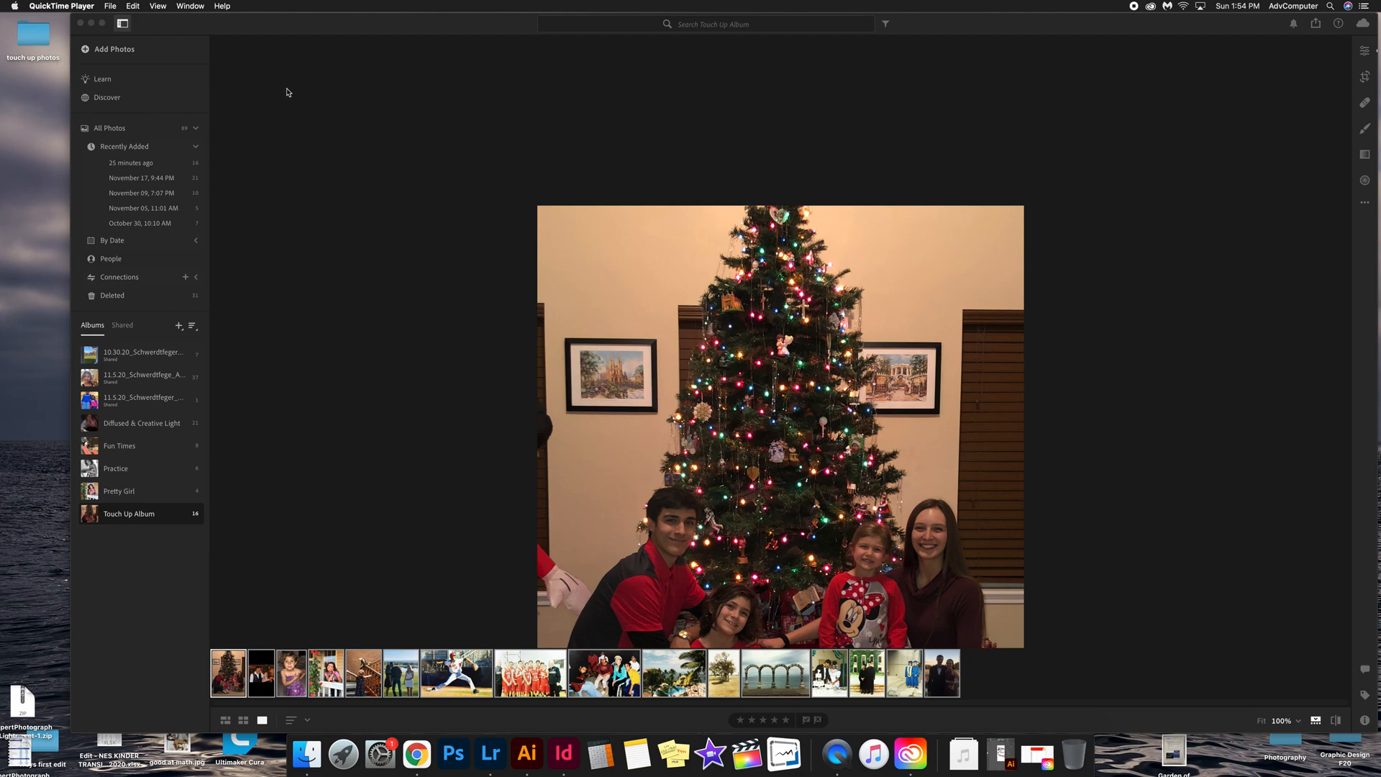
Step: Inspect the contents of the touch up photos folder without importing anything
{"action": "left_click", "coordinate": [38, 39]}
{"action": "double_click", "coordinate": [38, 39]}
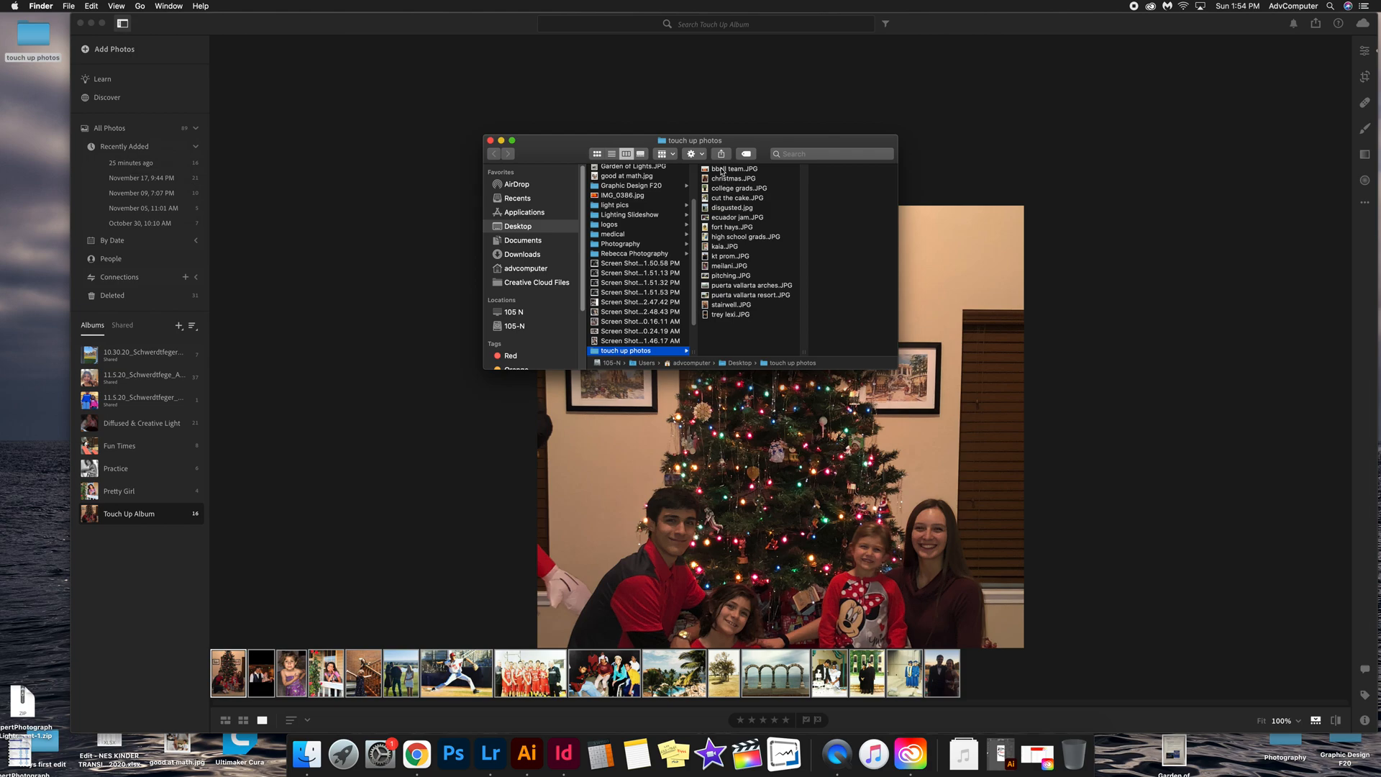
{"action": "left_click", "coordinate": [490, 141]}
{"action": "left_click", "coordinate": [103, 50]}
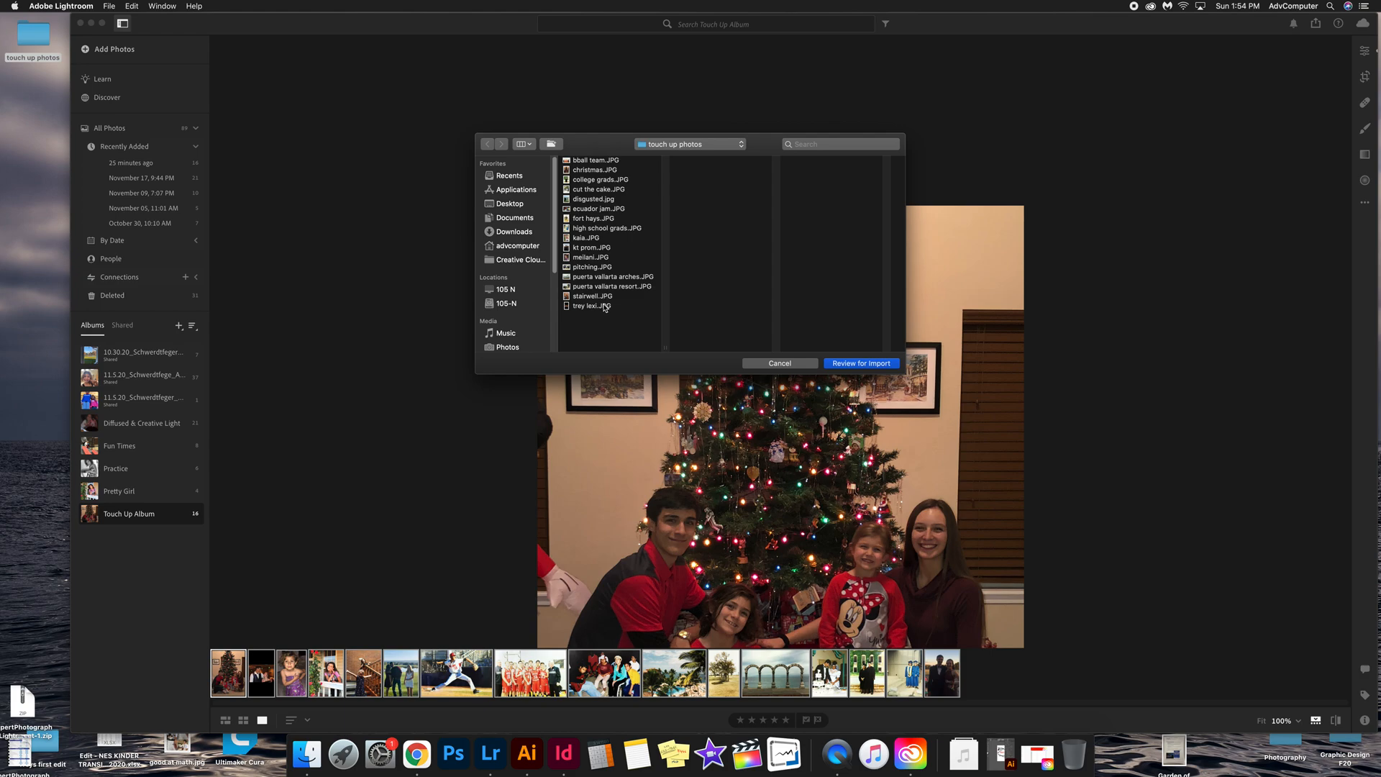
{"action": "left_click", "coordinate": [762, 363]}
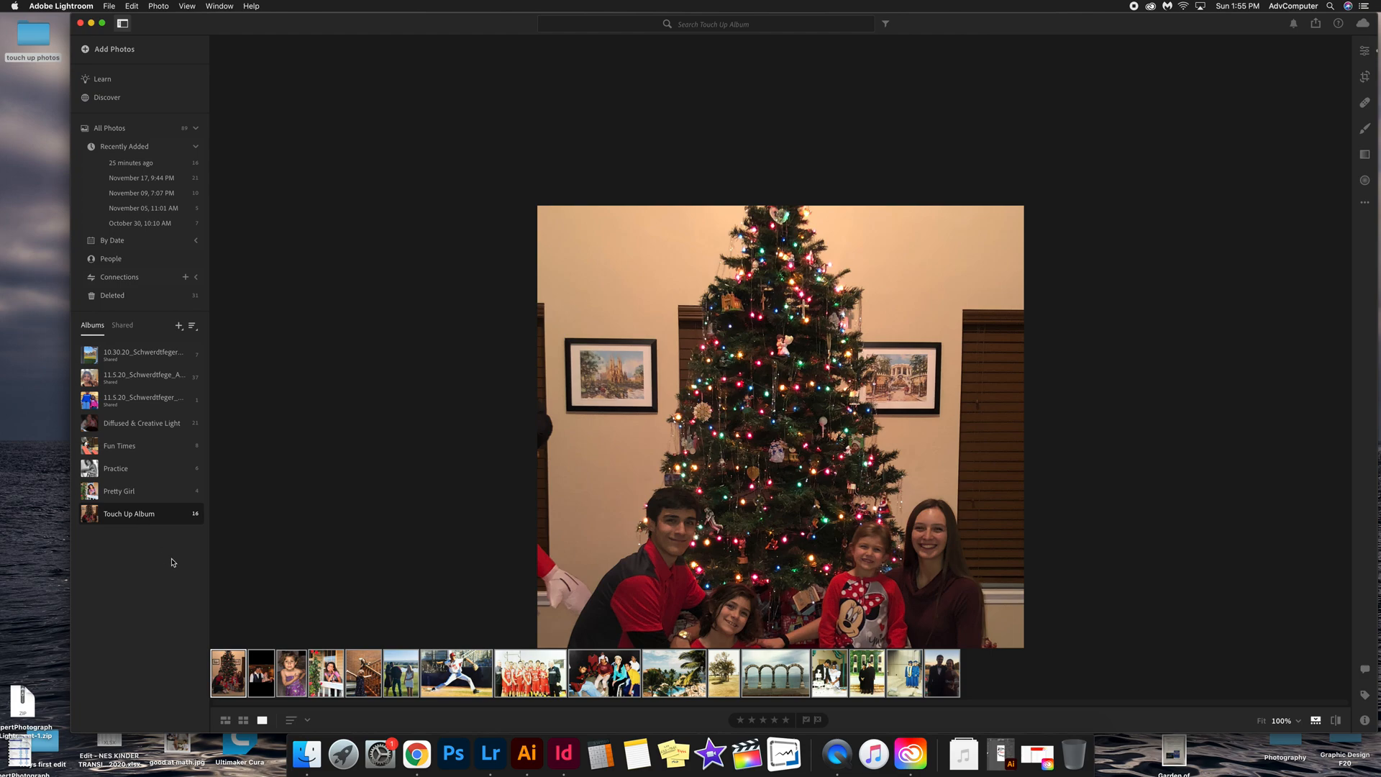
Step: Open the photo of the girl in the purple dress for editing and revert it to its Original version
{"action": "left_click", "coordinate": [292, 672]}
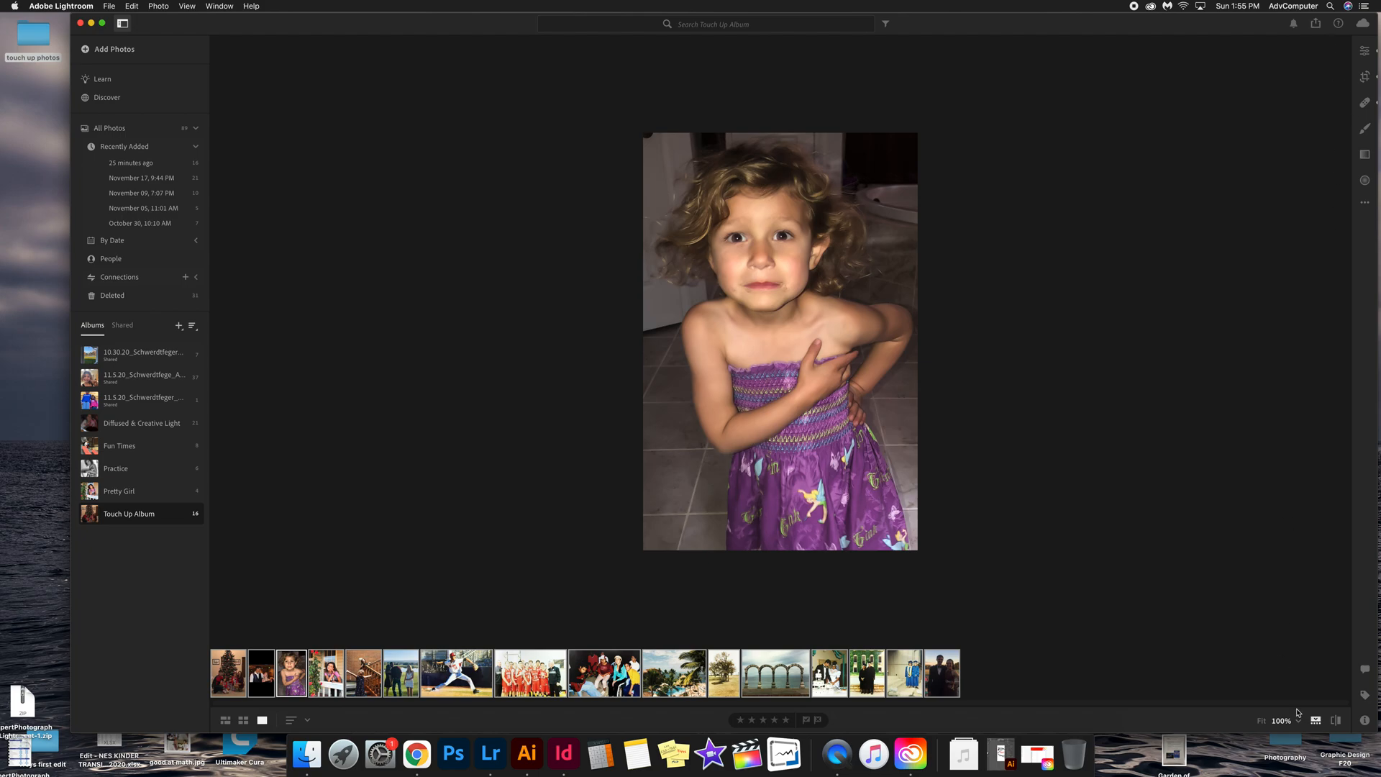
{"action": "left_click", "coordinate": [976, 509]}
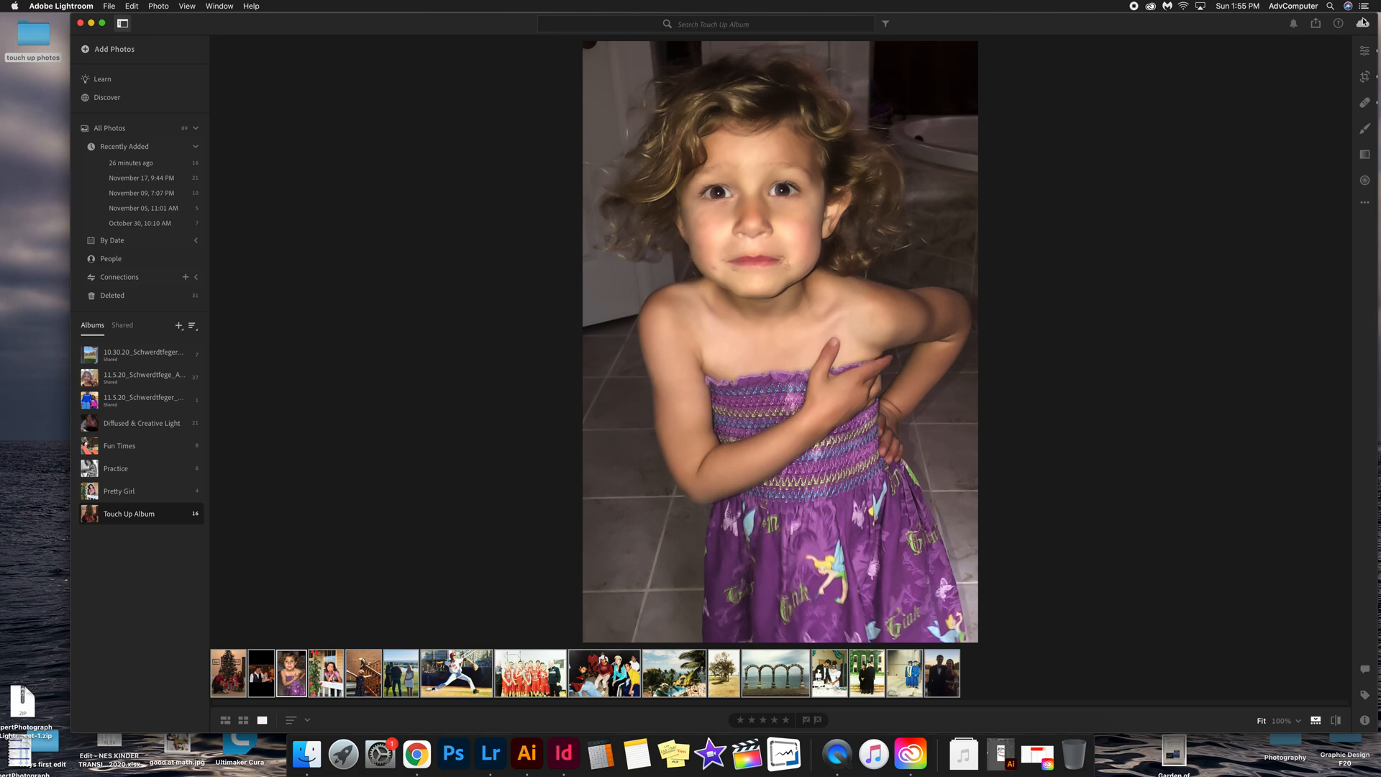
{"action": "left_click", "coordinate": [1365, 52]}
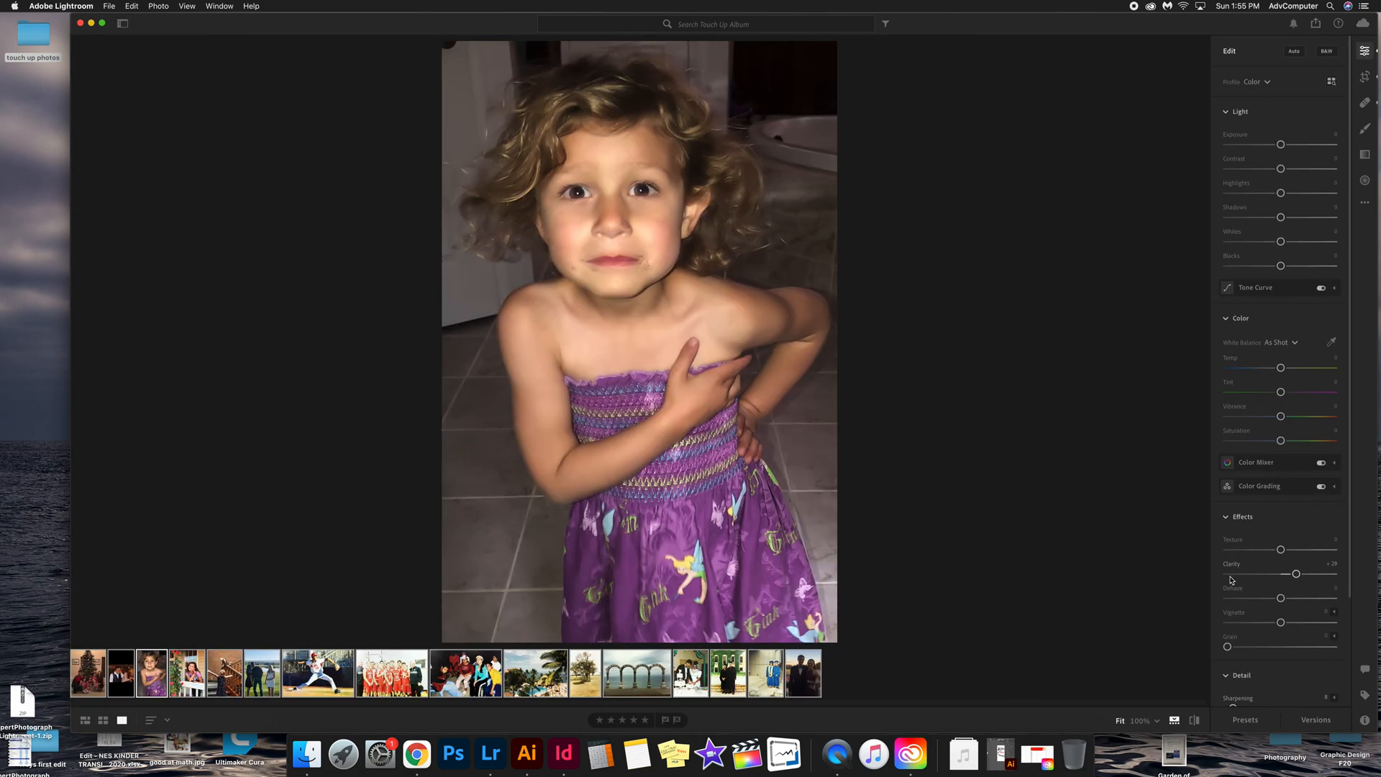
{"action": "left_click", "coordinate": [1316, 720]}
{"action": "left_click", "coordinate": [1120, 168]}
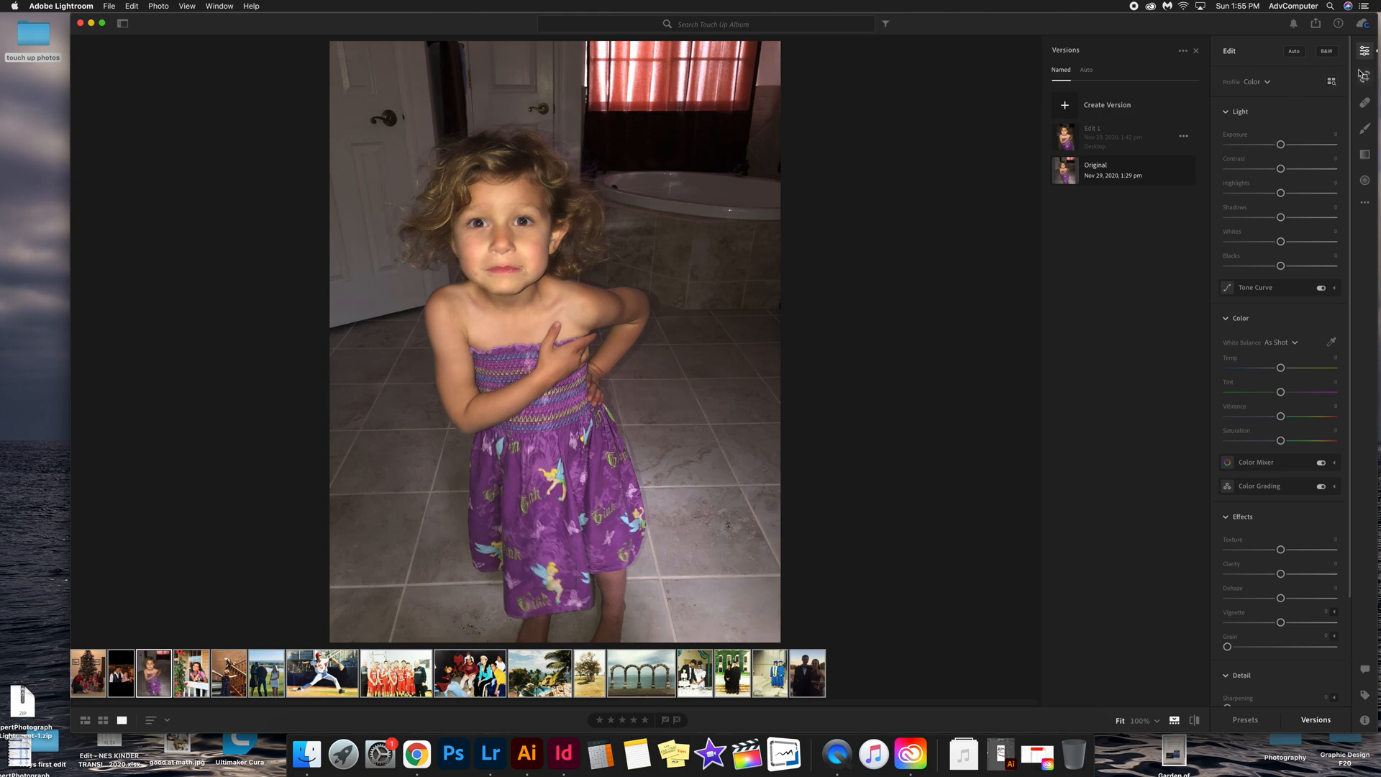
{"action": "left_click", "coordinate": [1197, 51]}
Step: Crop the photo tightly around the girl, trimming both sides, the top, and the bottom near her dress hem
{"action": "left_click", "coordinate": [1366, 77]}
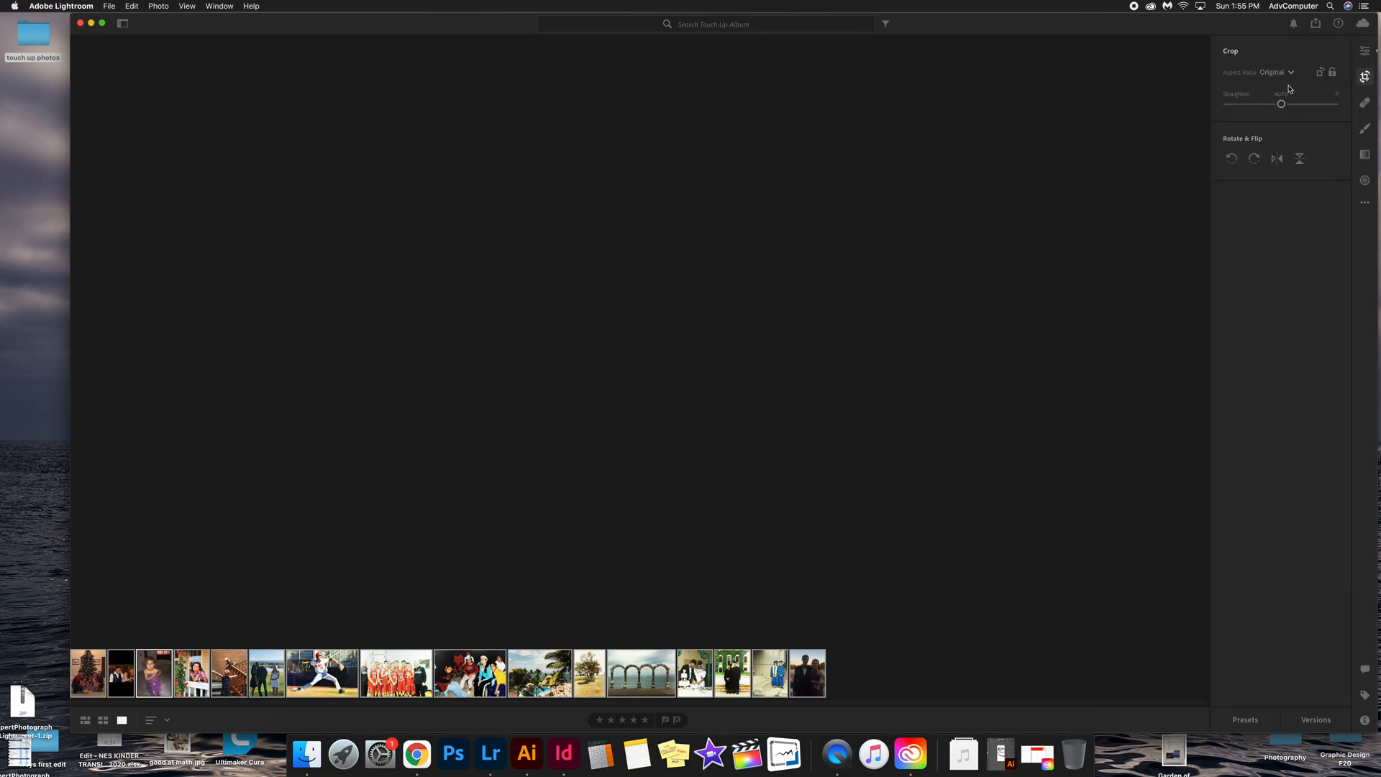
{"action": "left_click_drag", "start_coordinate": [646, 42], "coordinate": [650, 81]}
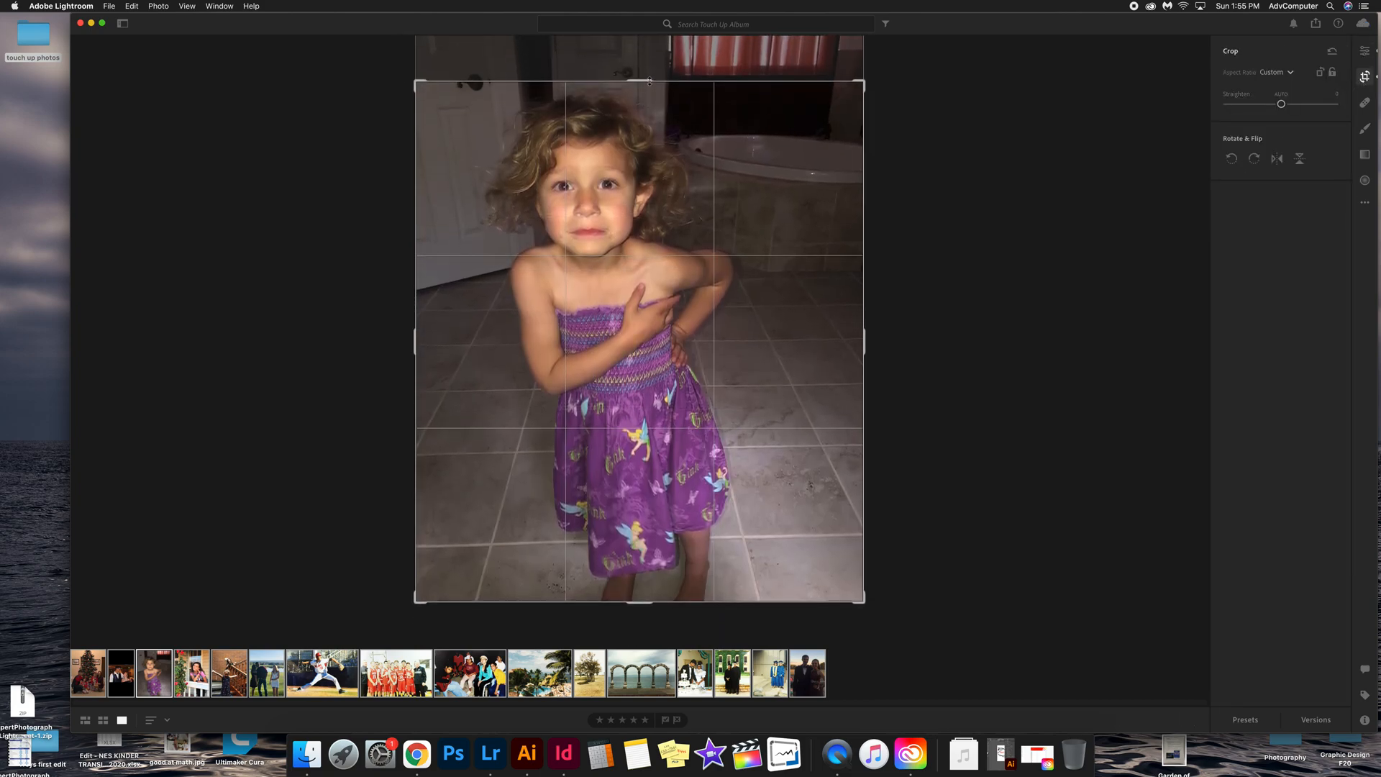
{"action": "left_click_drag", "start_coordinate": [413, 315], "coordinate": [443, 334]}
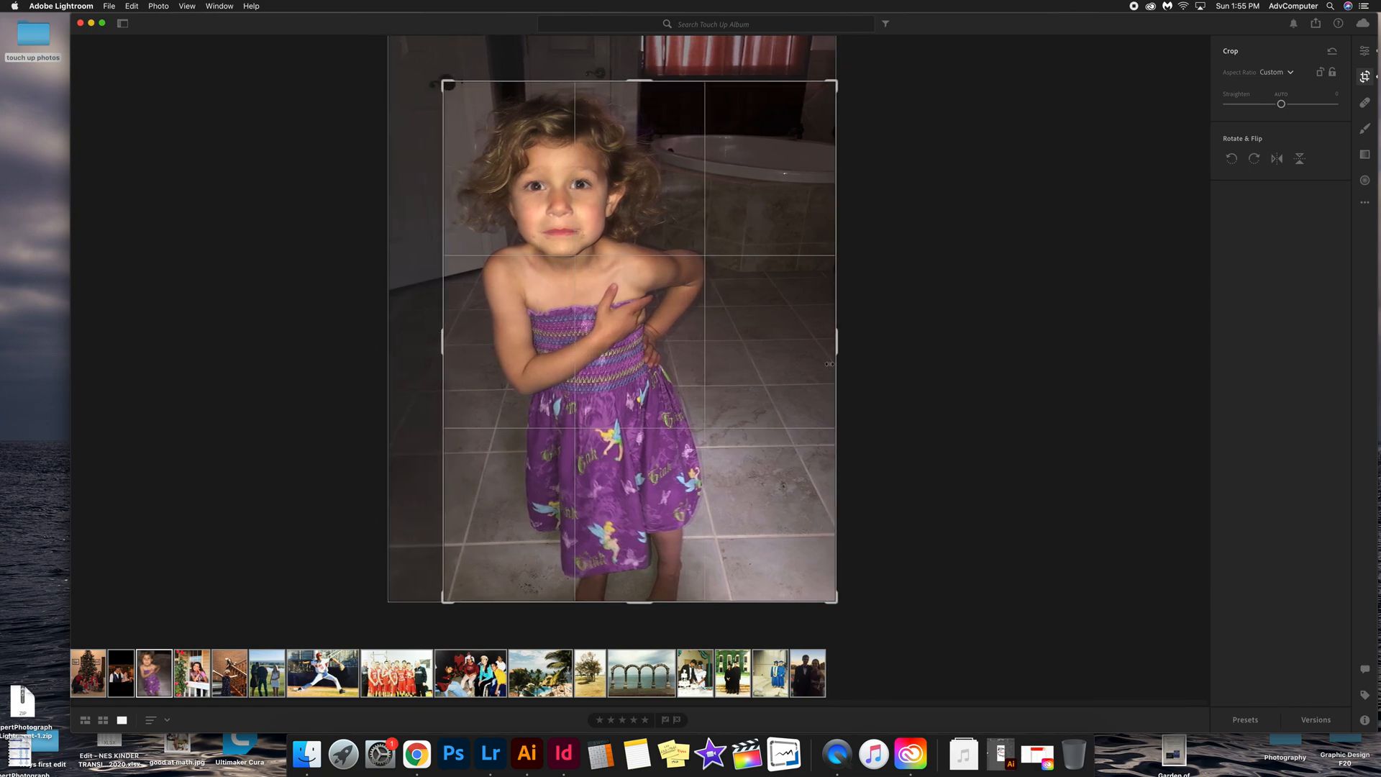
{"action": "left_click_drag", "start_coordinate": [829, 364], "coordinate": [775, 343]}
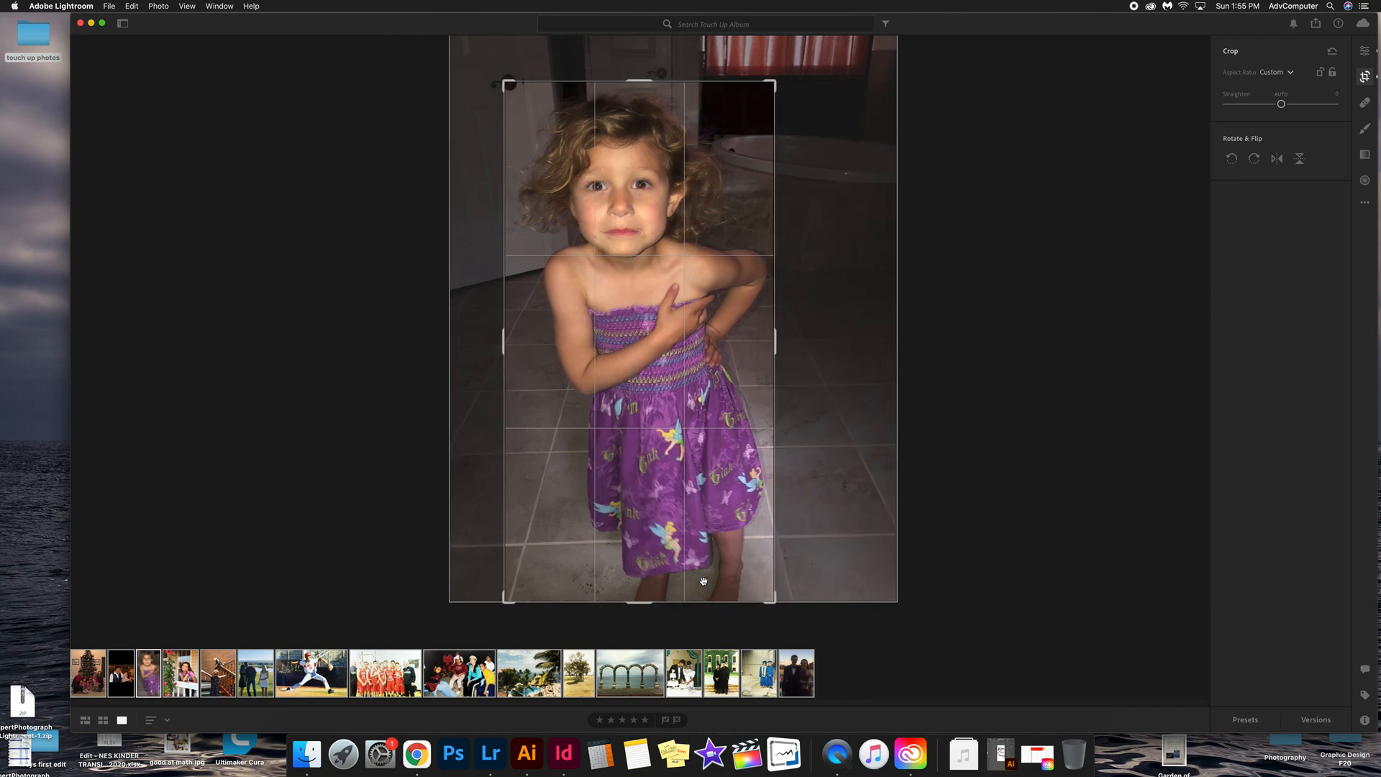
{"action": "left_click_drag", "start_coordinate": [644, 603], "coordinate": [654, 550]}
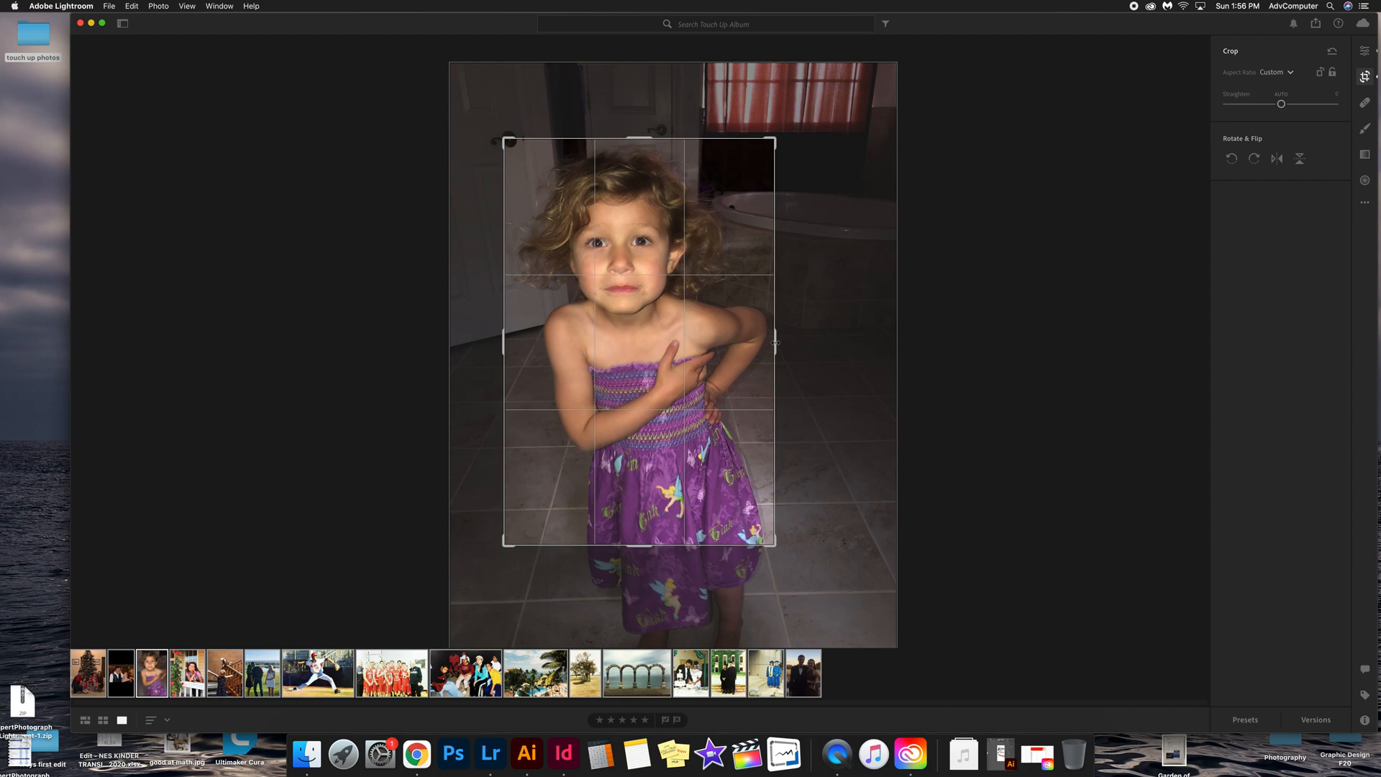
{"action": "left_click_drag", "start_coordinate": [775, 342], "coordinate": [767, 346]}
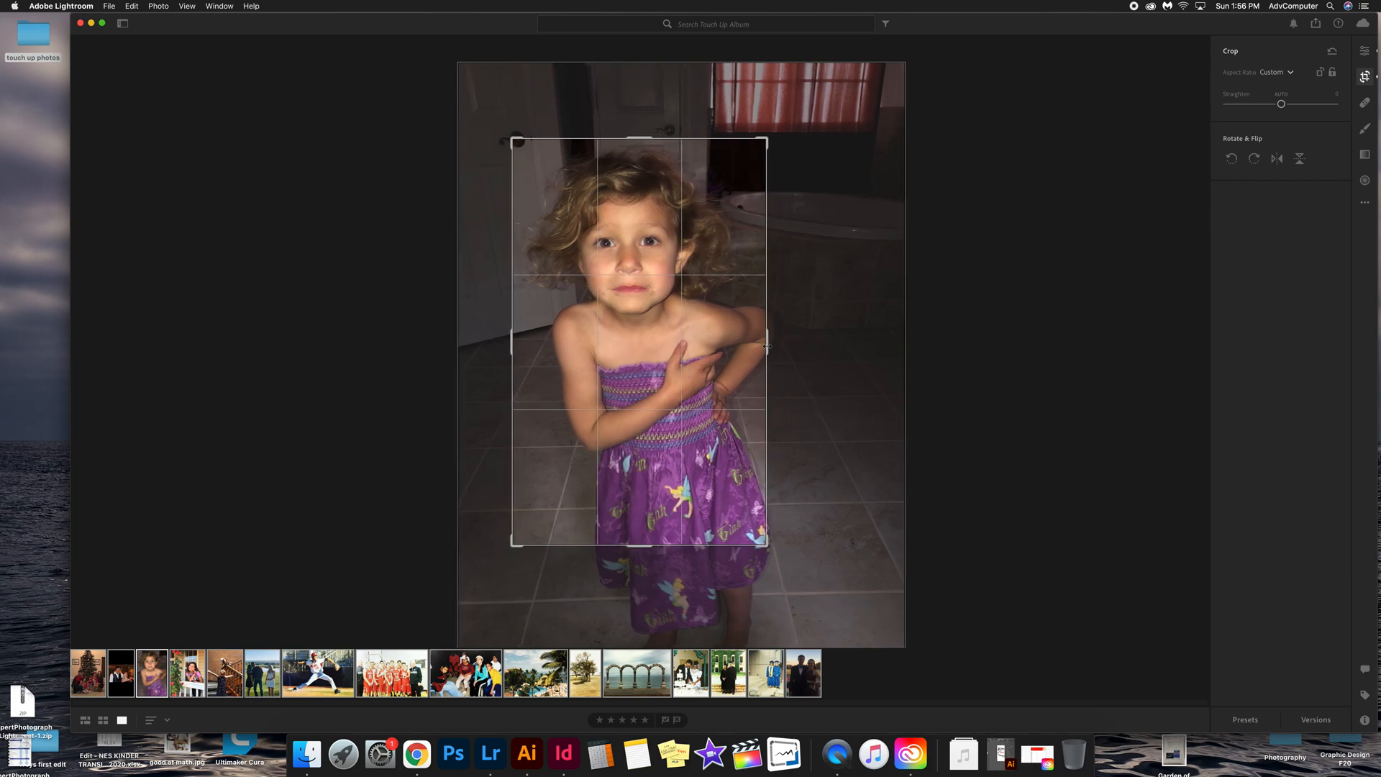
{"action": "left_click_drag", "start_coordinate": [767, 347], "coordinate": [775, 347]}
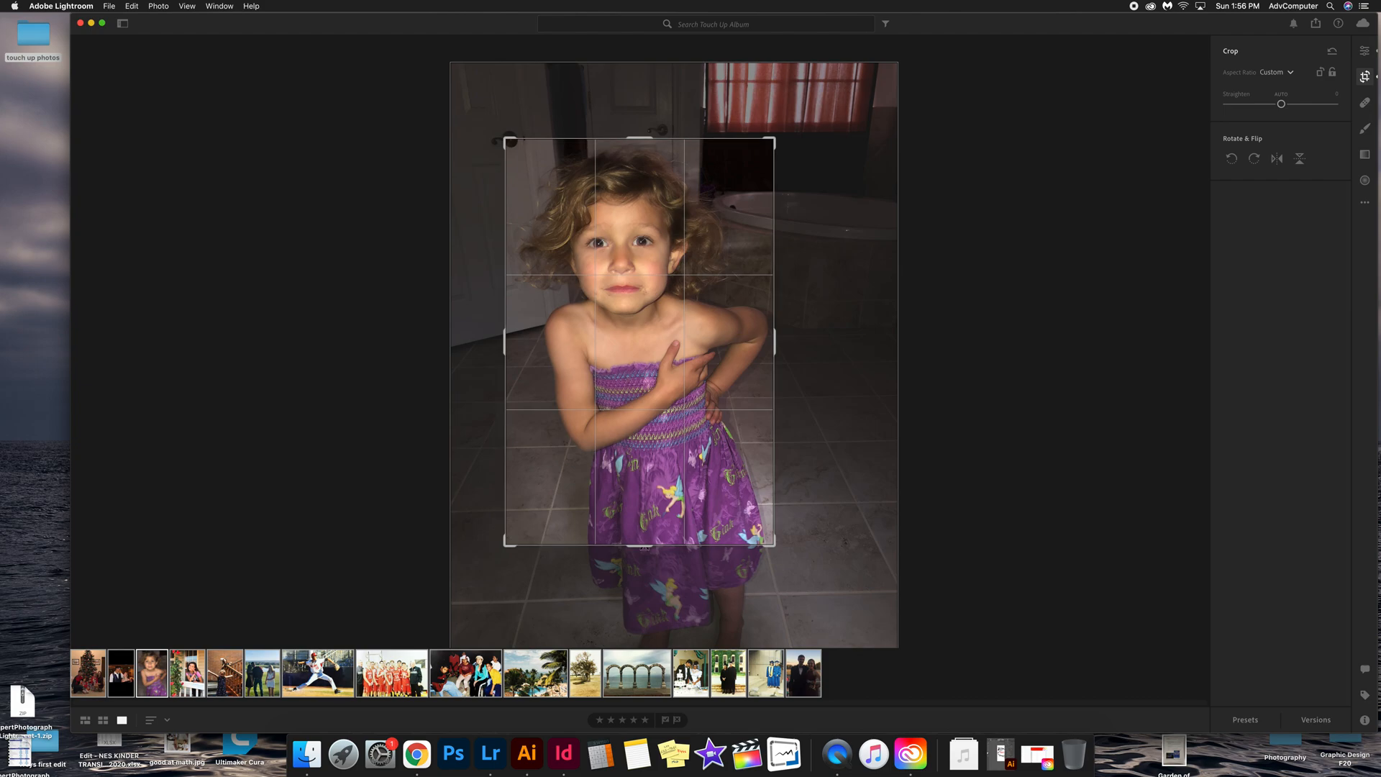
{"action": "left_click_drag", "start_coordinate": [646, 547], "coordinate": [655, 579]}
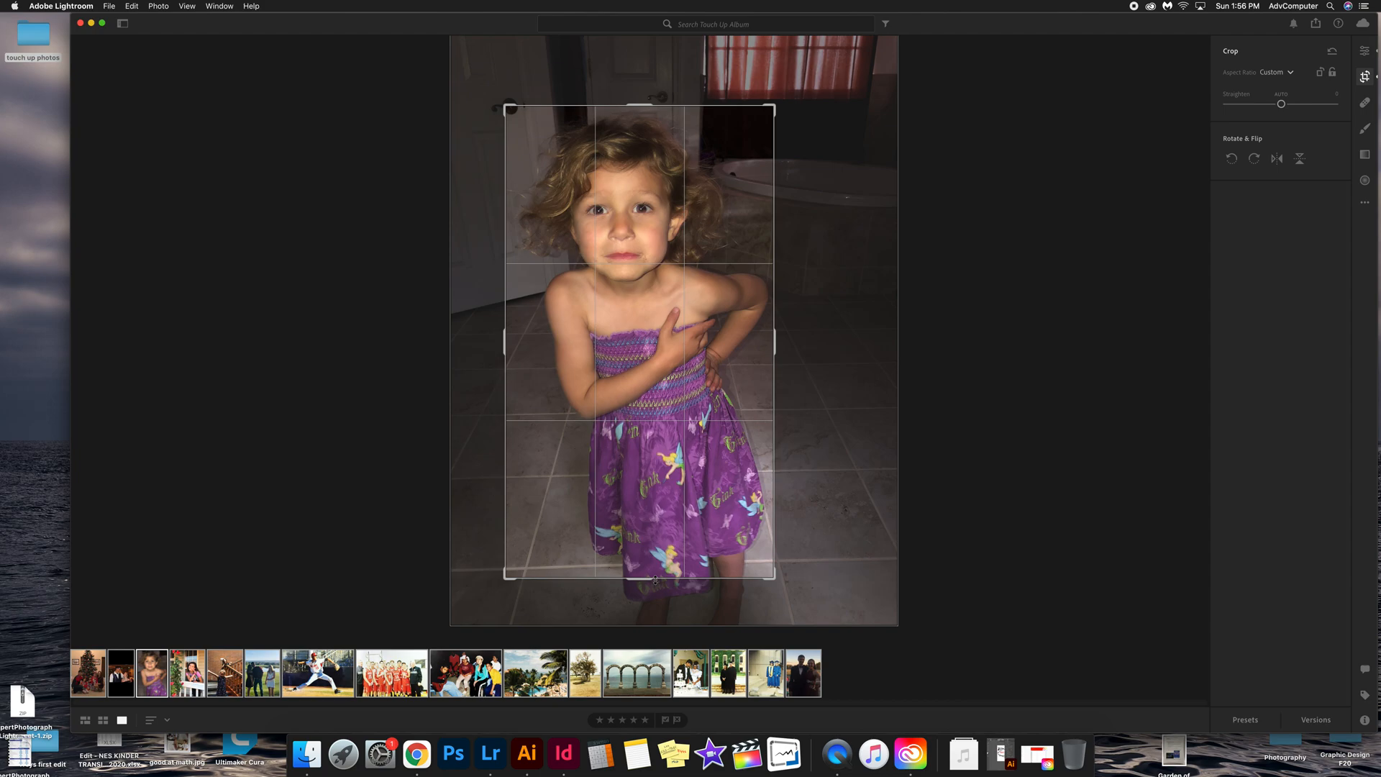
{"action": "left_click_drag", "start_coordinate": [655, 579], "coordinate": [665, 544]}
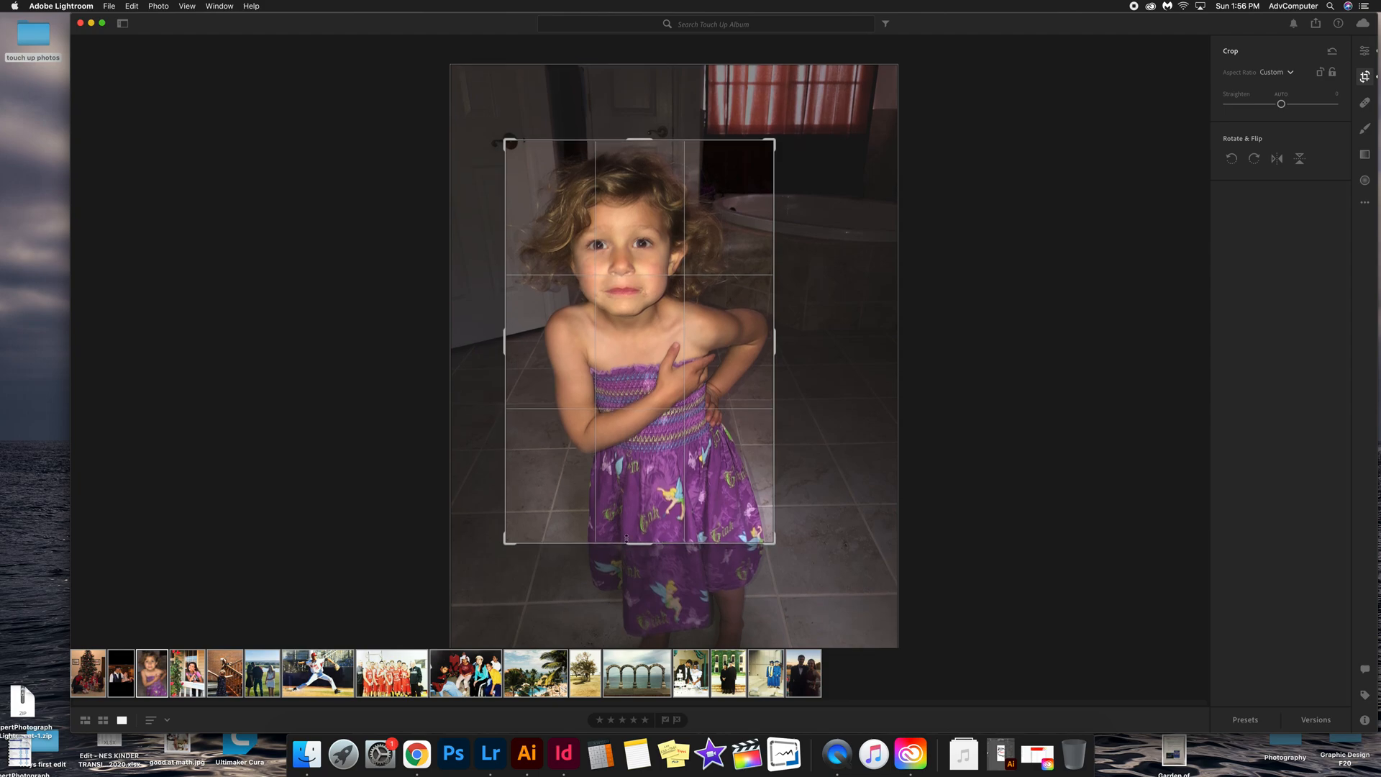
{"action": "left_click_drag", "start_coordinate": [506, 336], "coordinate": [509, 338]}
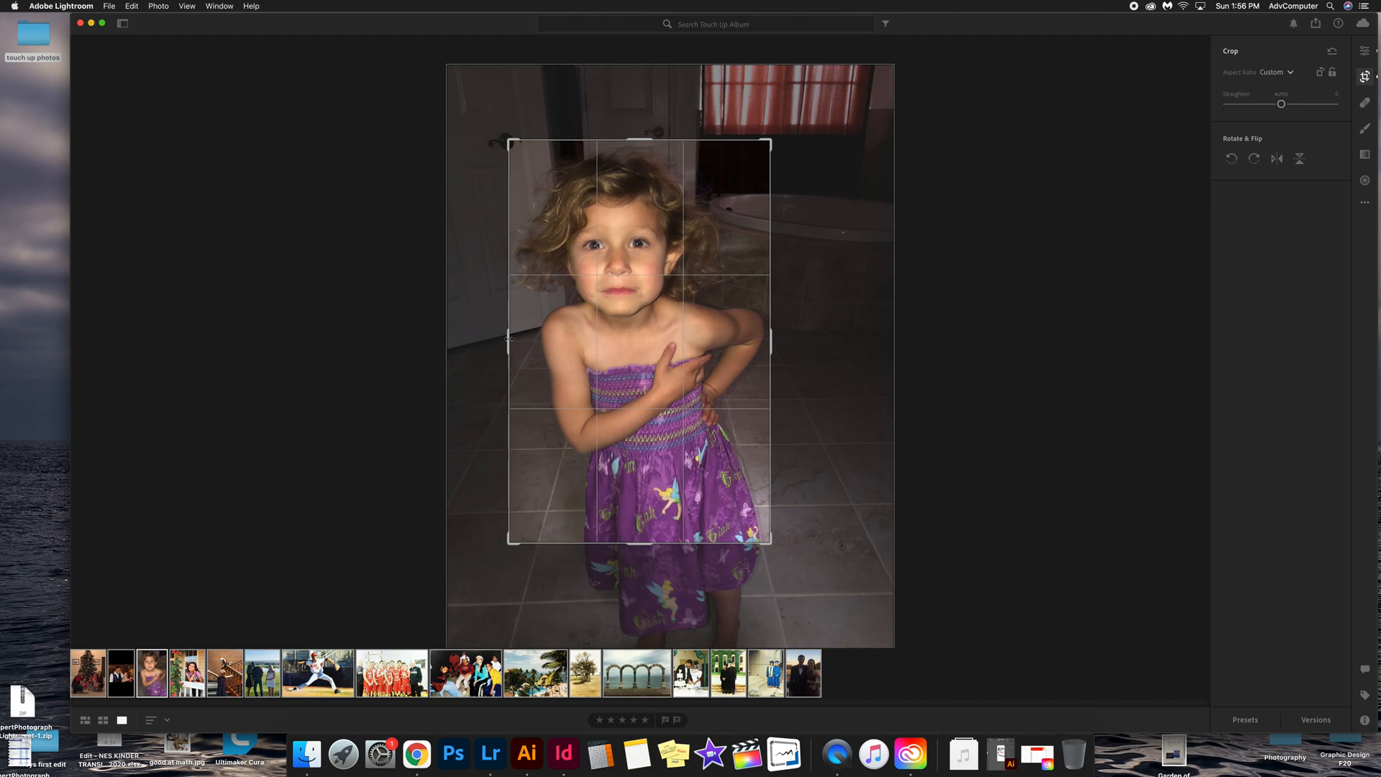
{"action": "double_click", "coordinate": [659, 336]}
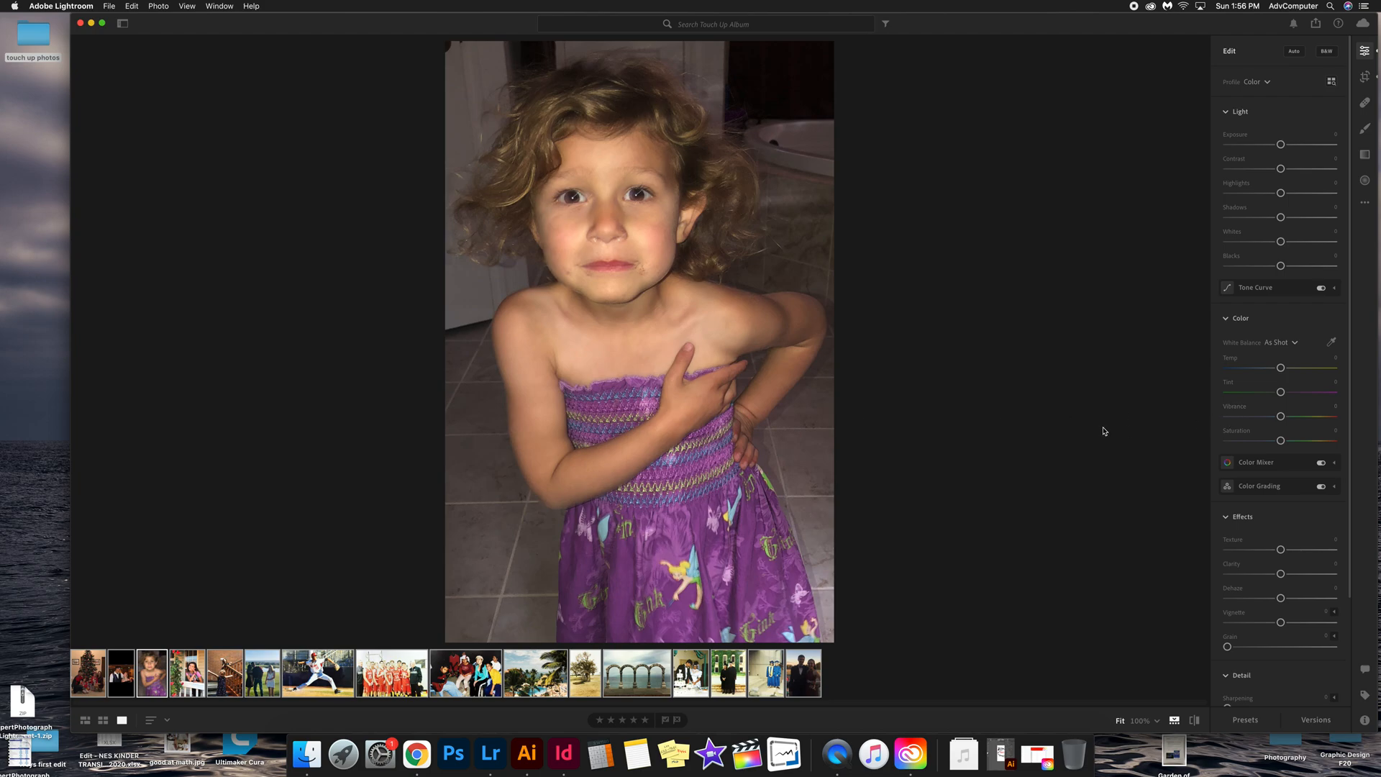
Step: Raise the Noise Reduction amount in the Detail section
{"action": "left_click", "coordinate": [1234, 112]}
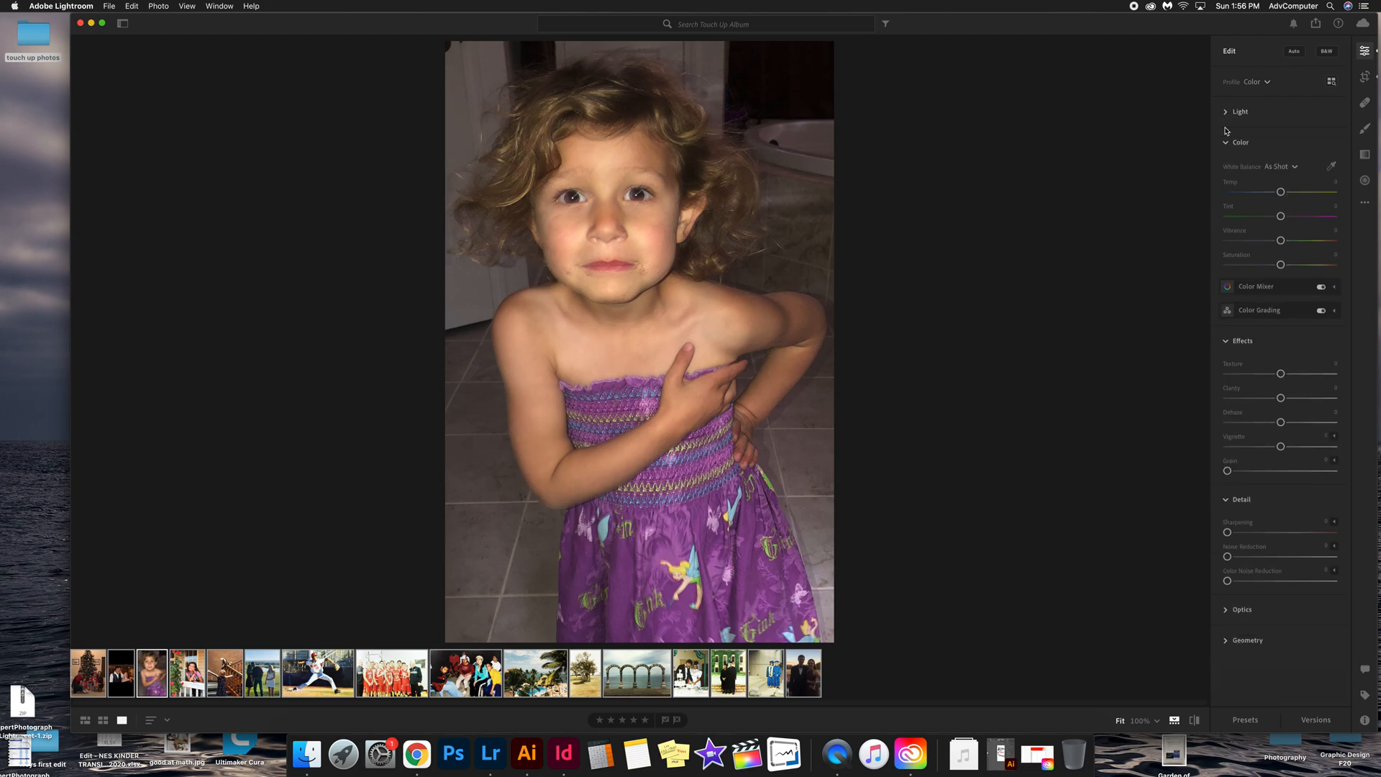
{"action": "left_click", "coordinate": [1229, 142]}
{"action": "left_click", "coordinate": [1228, 173]}
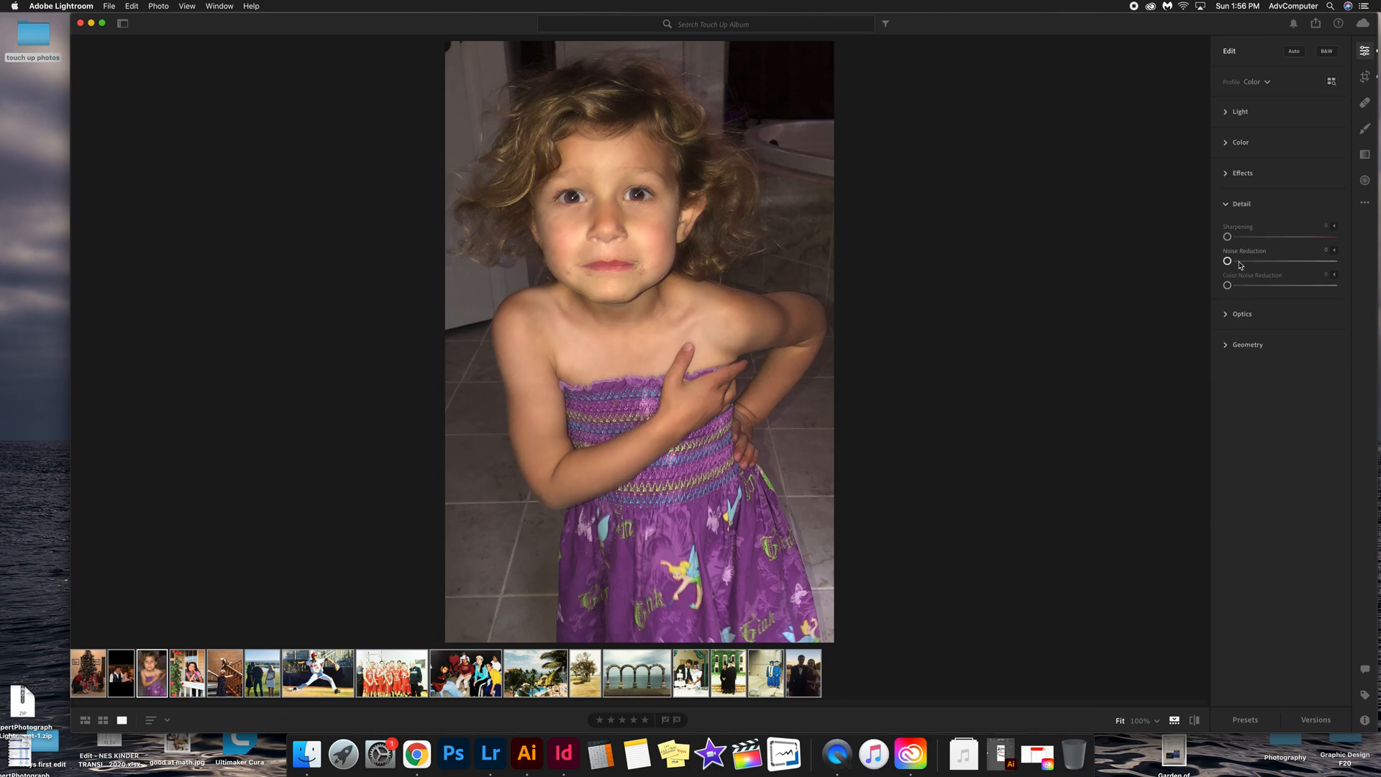
{"action": "left_click", "coordinate": [1229, 205]}
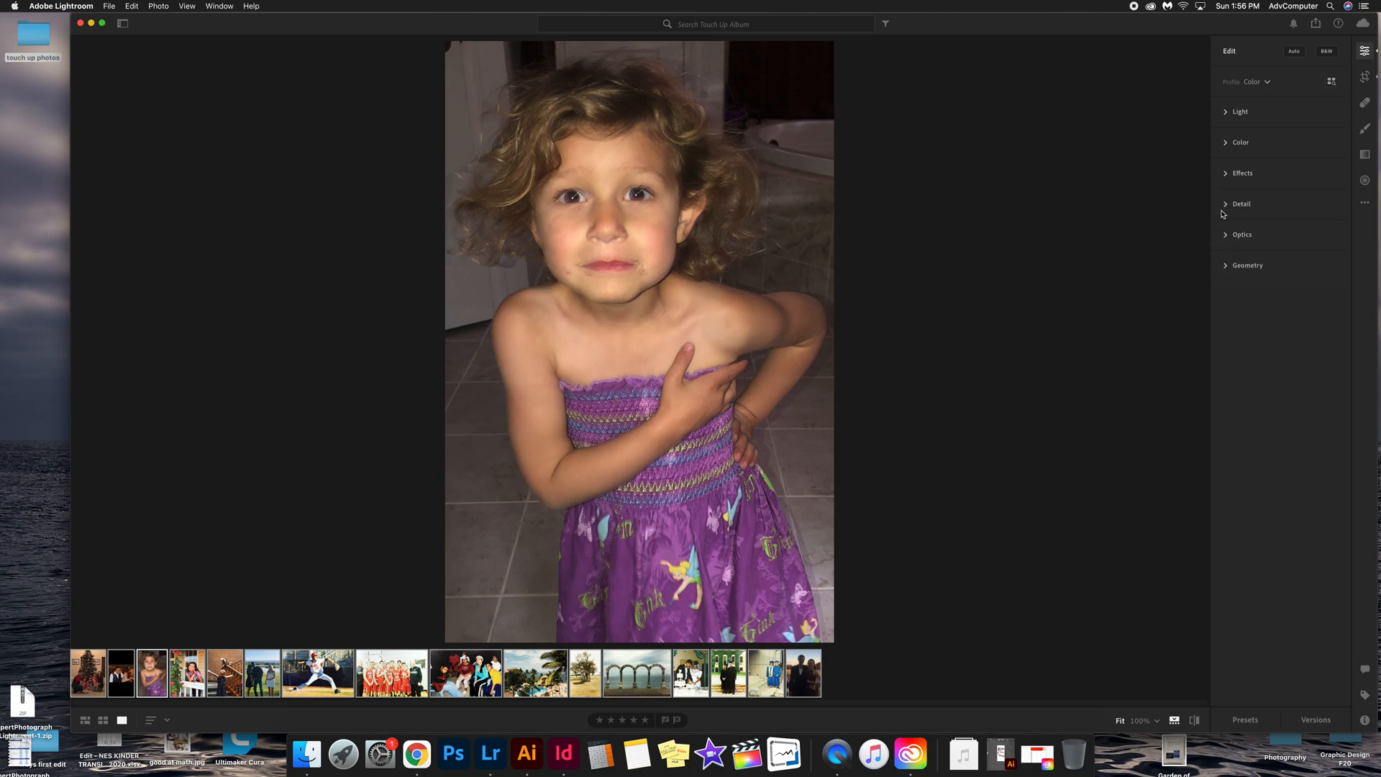
{"action": "left_click", "coordinate": [1228, 205]}
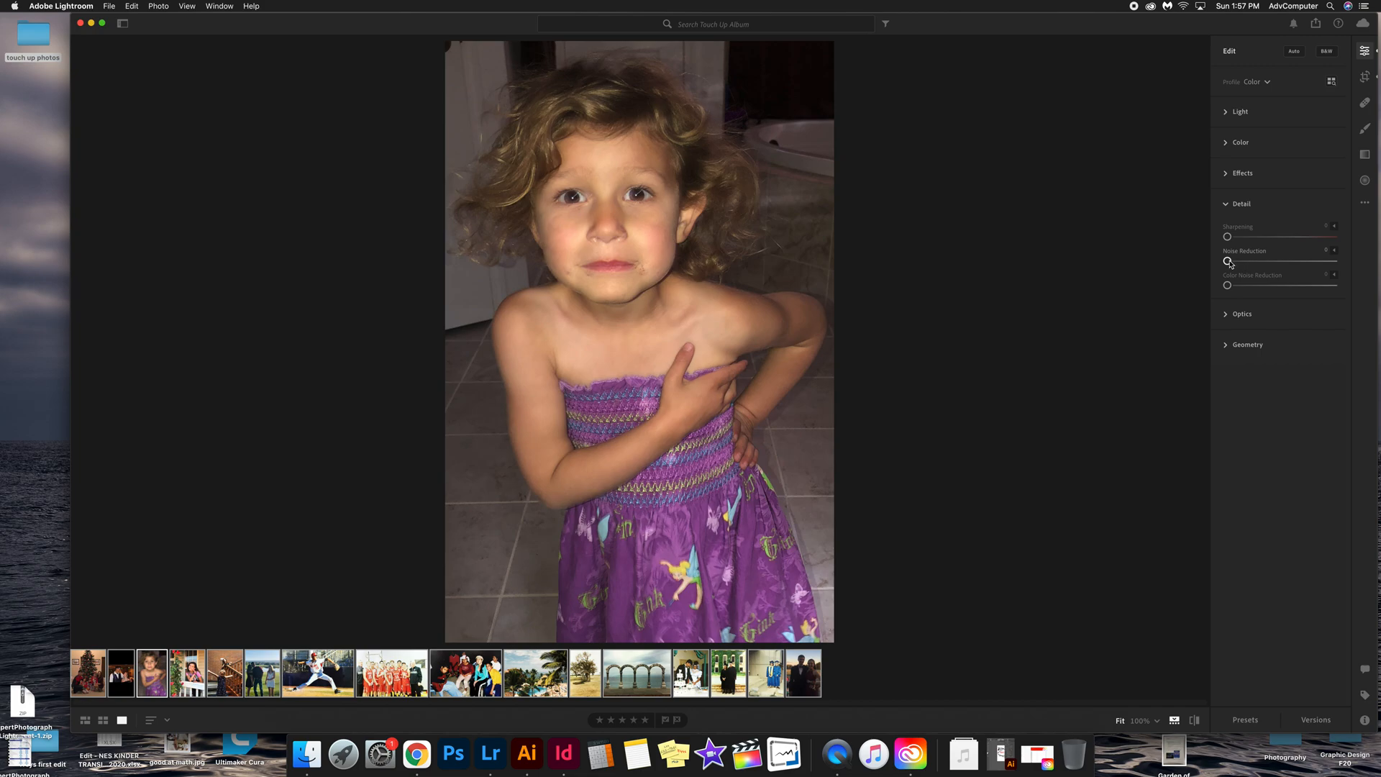
{"action": "left_click_drag", "start_coordinate": [1228, 262], "coordinate": [1286, 264]}
{"action": "left_click_drag", "start_coordinate": [1286, 264], "coordinate": [1292, 264]}
{"action": "left_click_drag", "start_coordinate": [1292, 262], "coordinate": [1296, 264]}
Step: Raise the Color Noise Reduction amount slightly and collapse the Detail section
{"action": "left_click_drag", "start_coordinate": [1229, 287], "coordinate": [1248, 289]}
{"action": "left_click_drag", "start_coordinate": [1254, 288], "coordinate": [1255, 287]}
{"action": "left_click_drag", "start_coordinate": [1253, 288], "coordinate": [1256, 288]}
{"action": "left_click", "coordinate": [1226, 205]}
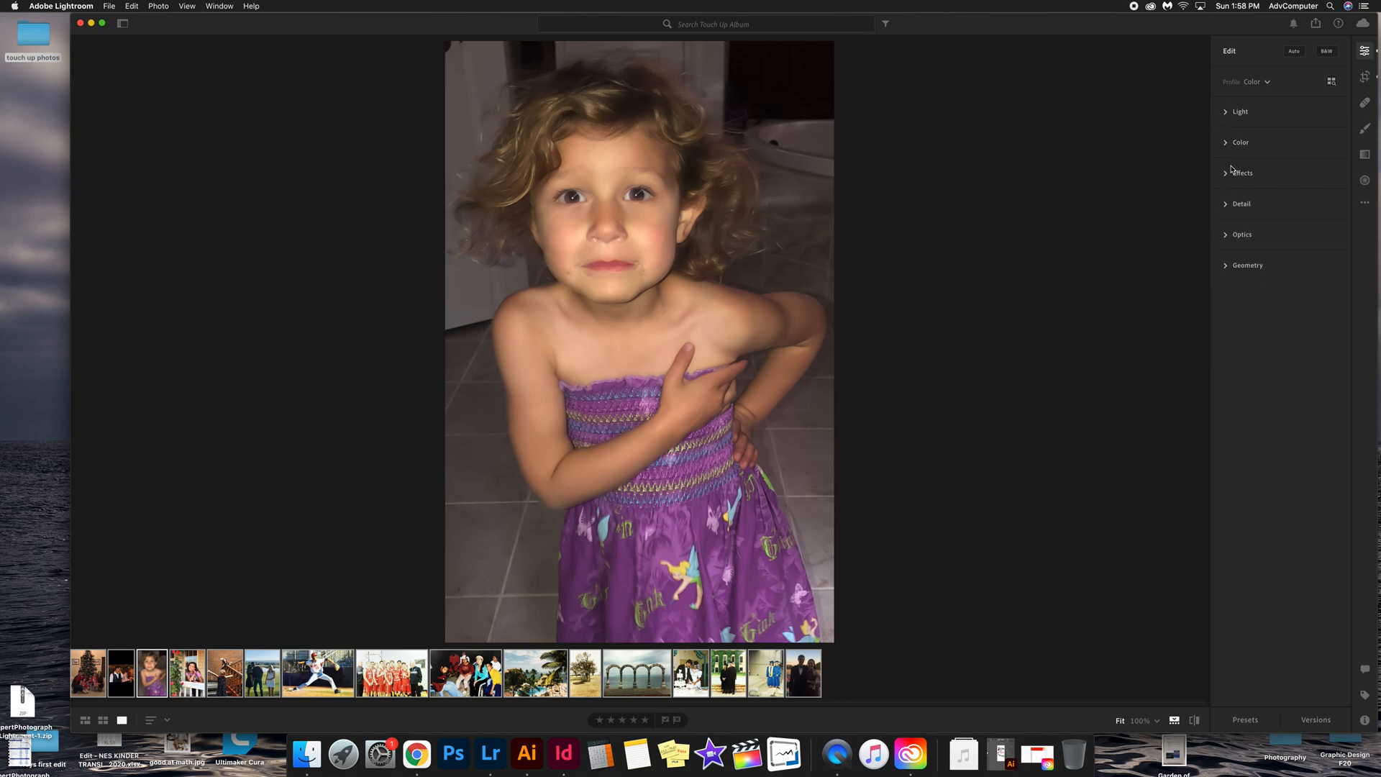
Step: Adjust the Effects section, setting Clarity to about -18 and Dehaze to about +8
{"action": "left_click", "coordinate": [1227, 174]}
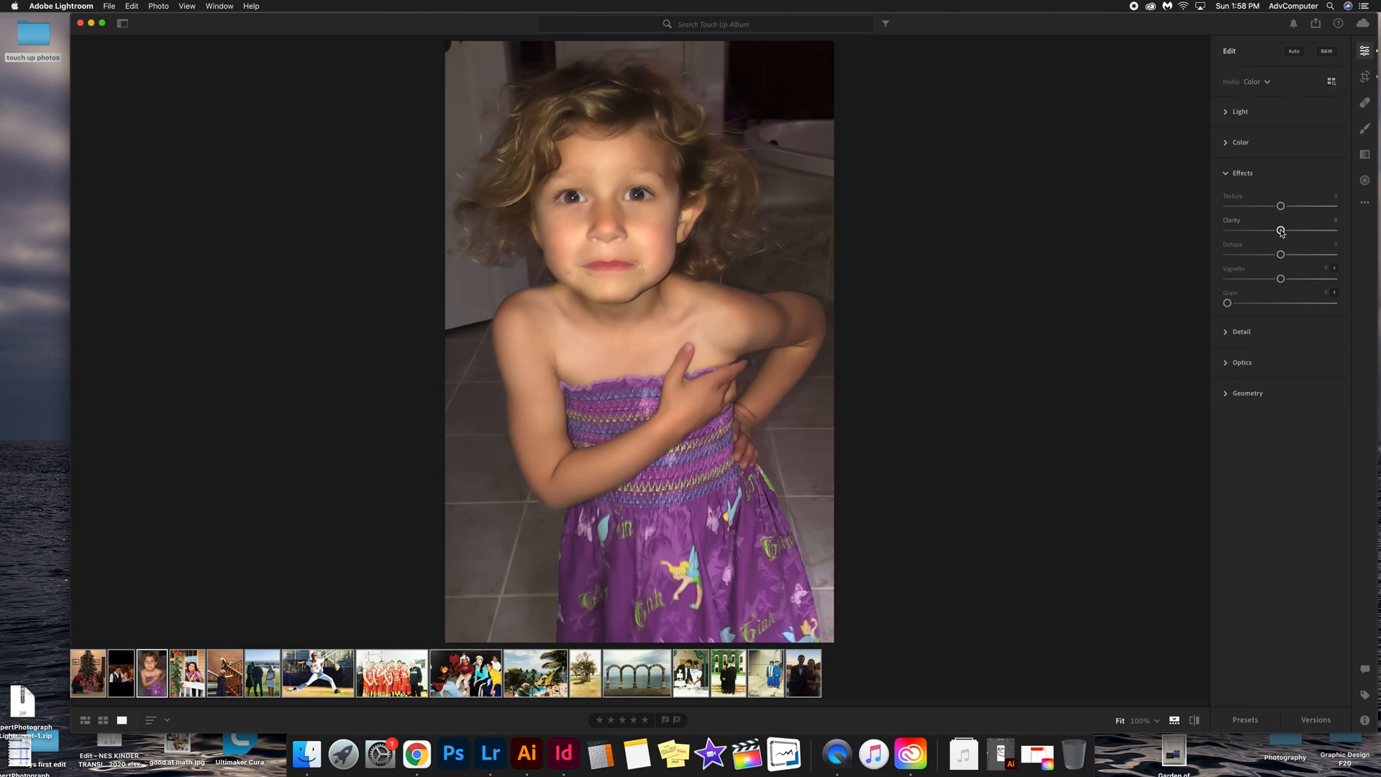
{"action": "left_click_drag", "start_coordinate": [1282, 231], "coordinate": [1295, 234]}
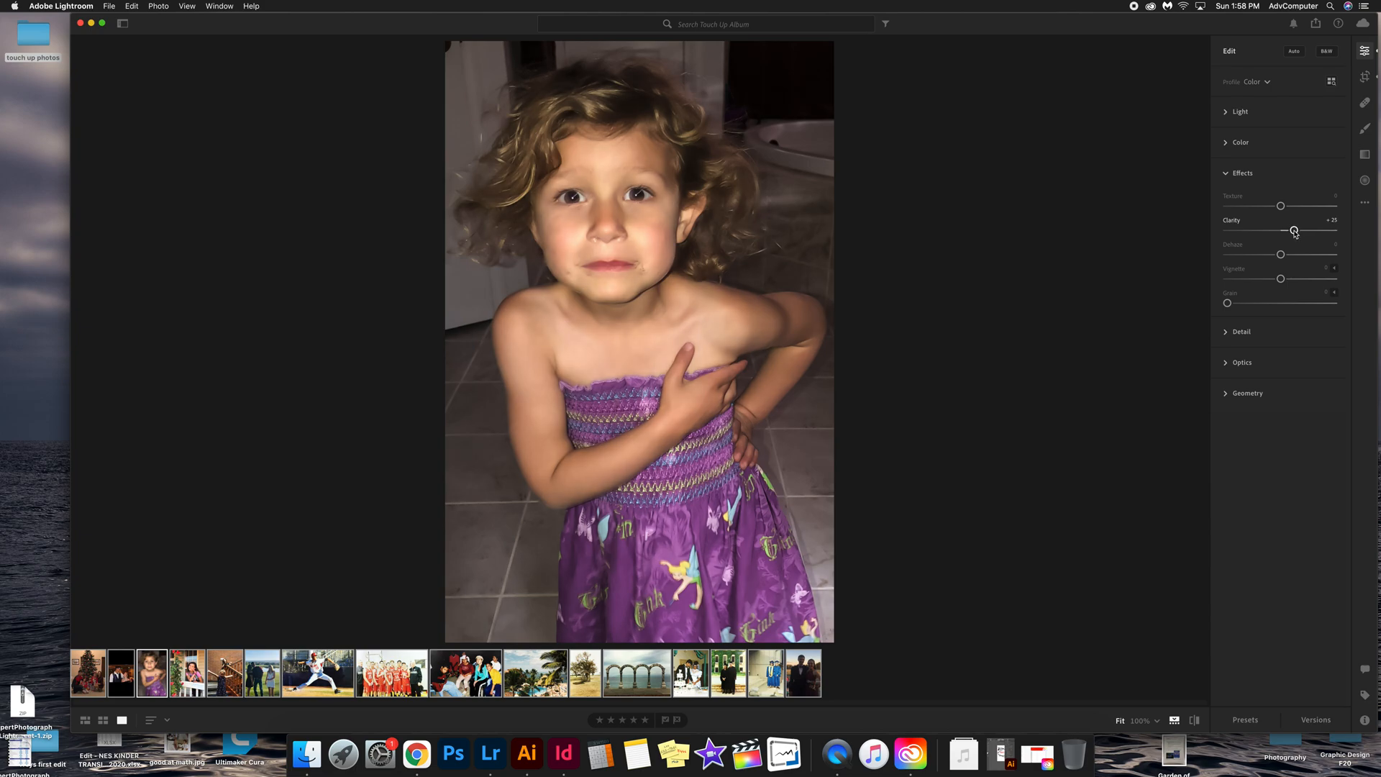
{"action": "left_click_drag", "start_coordinate": [1295, 233], "coordinate": [1288, 260]}
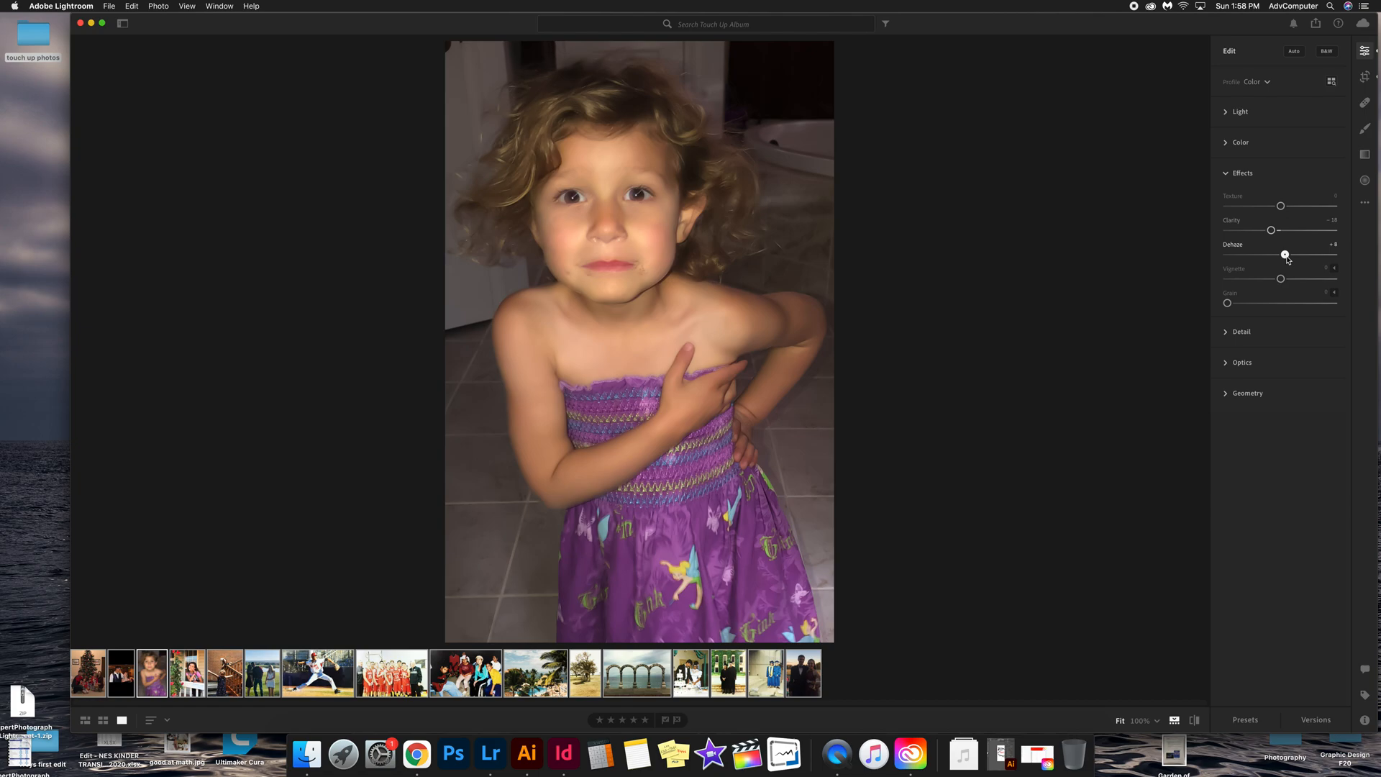
{"action": "mouse_move", "coordinate": [1288, 260]}
{"action": "left_mouse_down"}
{"action": "mouse_move", "coordinate": [1321, 259]}
{"action": "mouse_move", "coordinate": [1289, 263]}
{"action": "left_mouse_up"}
{"action": "left_click_drag", "start_coordinate": [1273, 232], "coordinate": [1272, 233]}
{"action": "left_click", "coordinate": [1229, 175]}
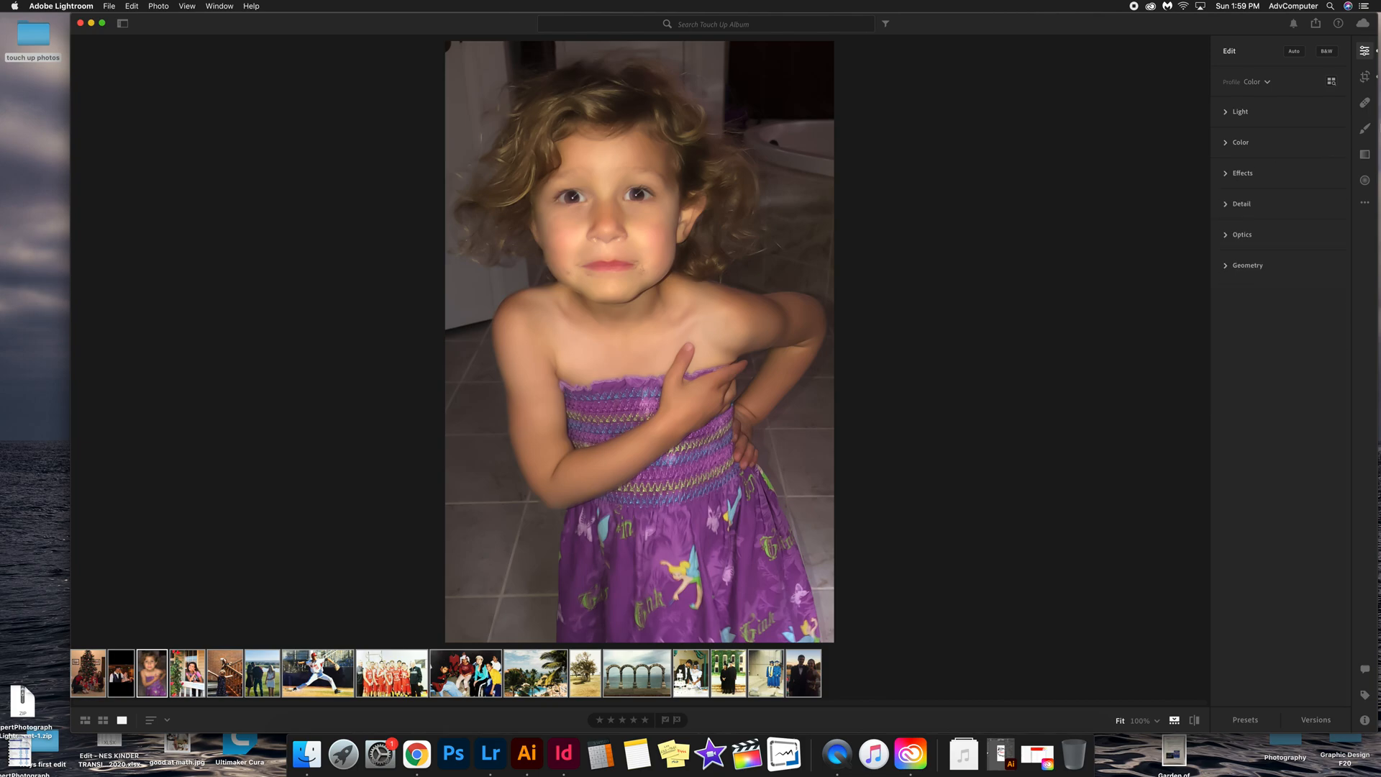
Step: Zoom in on the eyes and use the Healing Brush to remove the light streak across the eye on the image's right
{"action": "left_click", "coordinate": [1365, 104]}
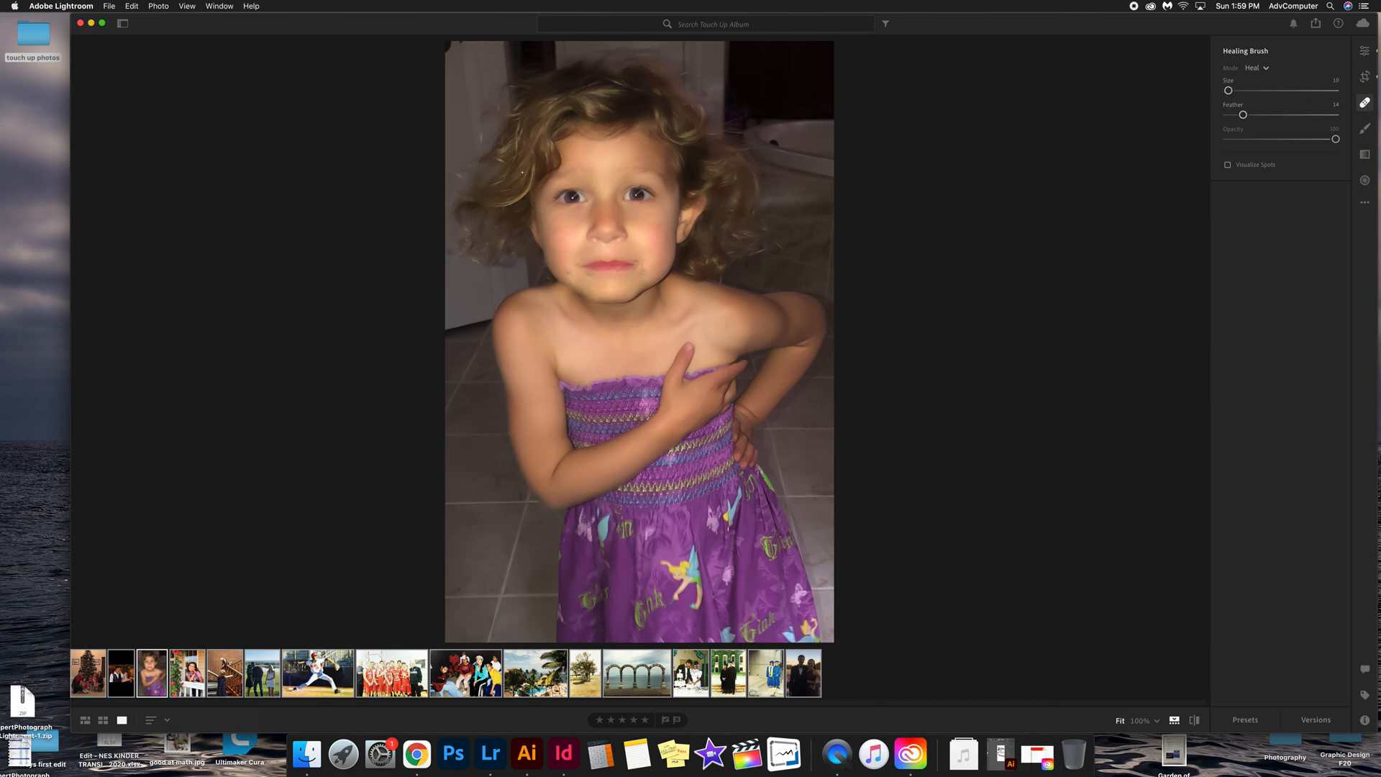
{"action": "left_click", "coordinate": [1366, 104]}
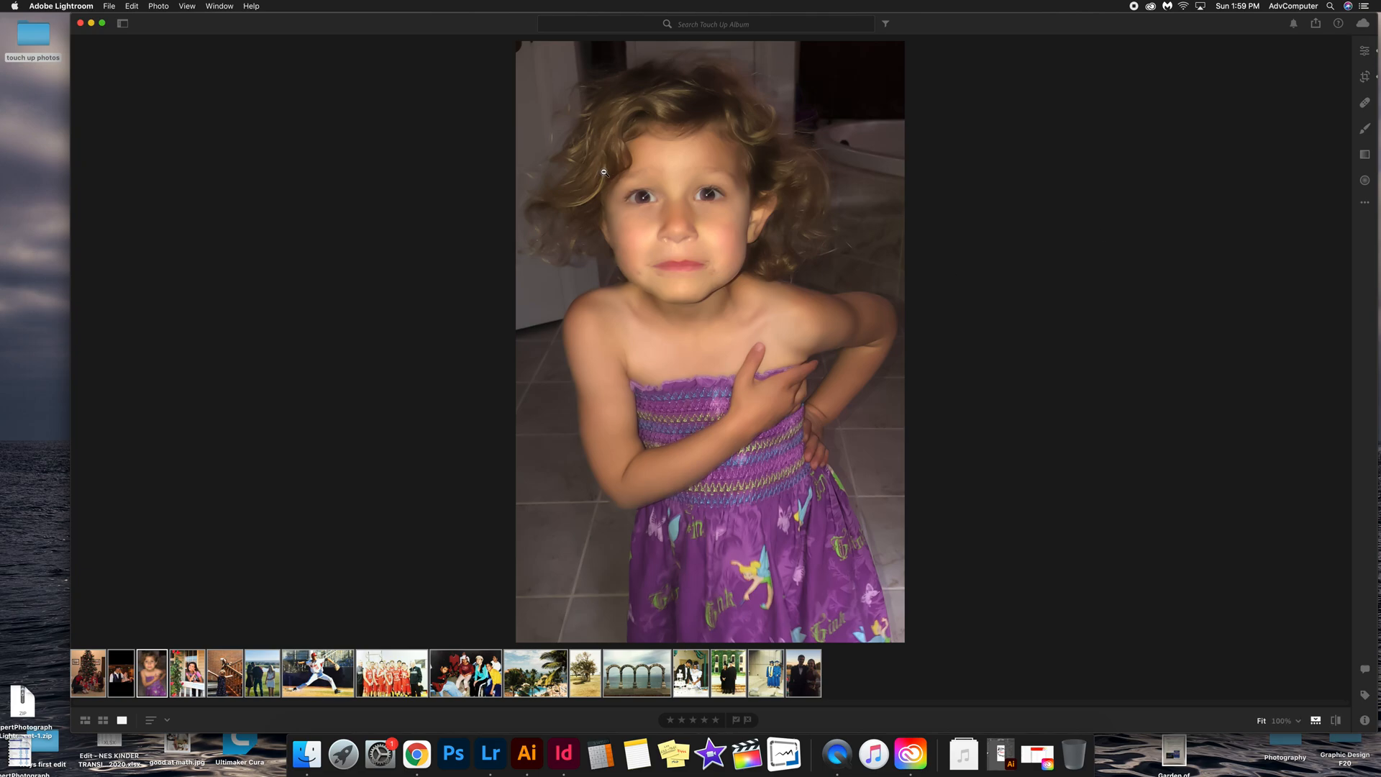
{"action": "left_click_drag", "start_coordinate": [610, 174], "coordinate": [761, 230]}
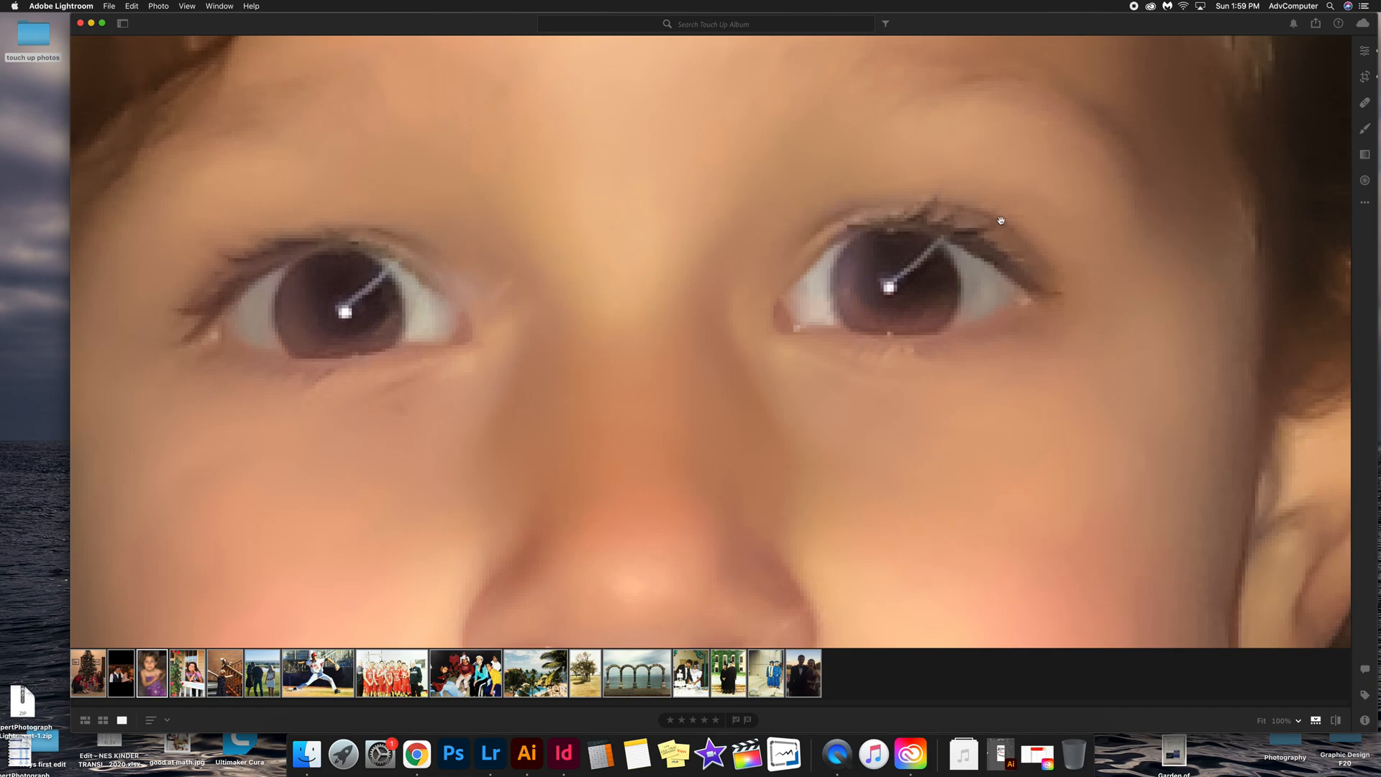
{"action": "left_click", "coordinate": [1365, 103]}
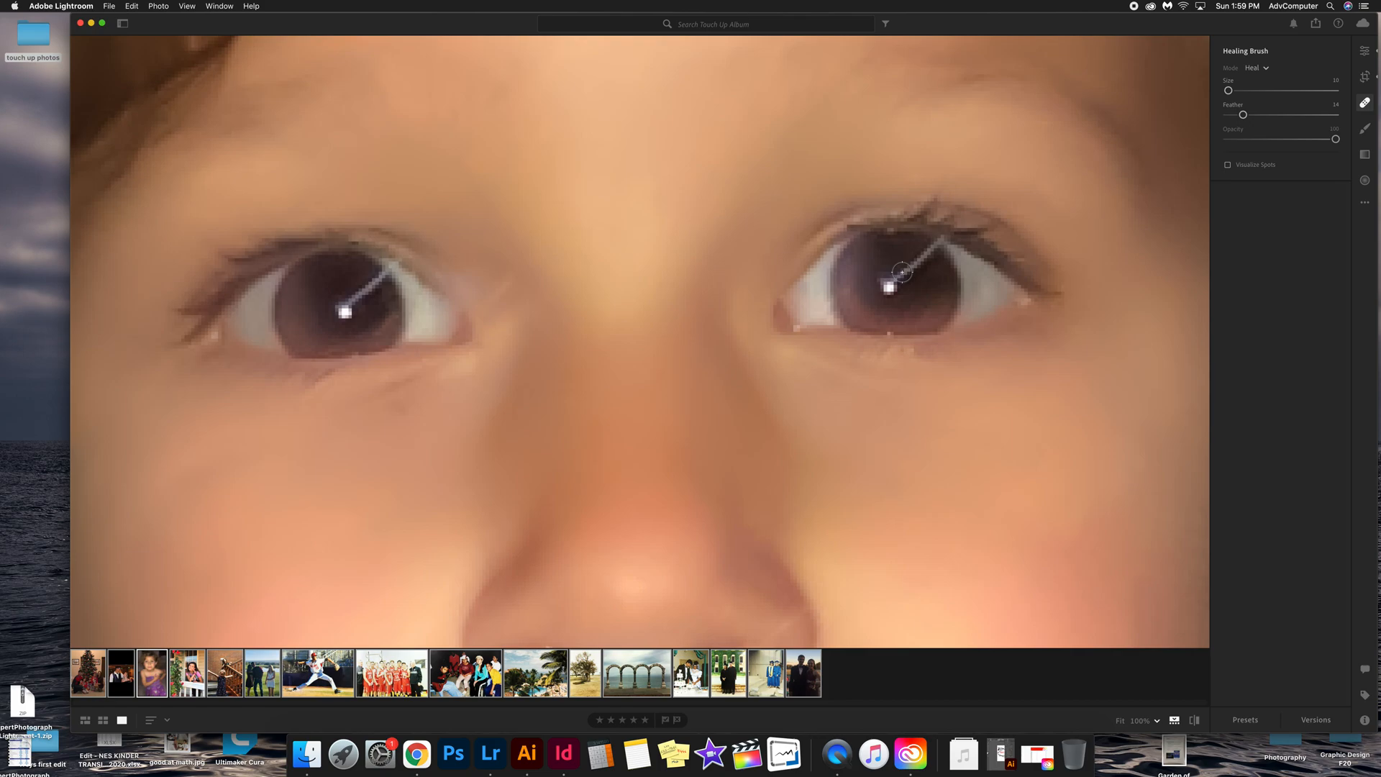
{"action": "left_click_drag", "start_coordinate": [902, 272], "coordinate": [935, 247]}
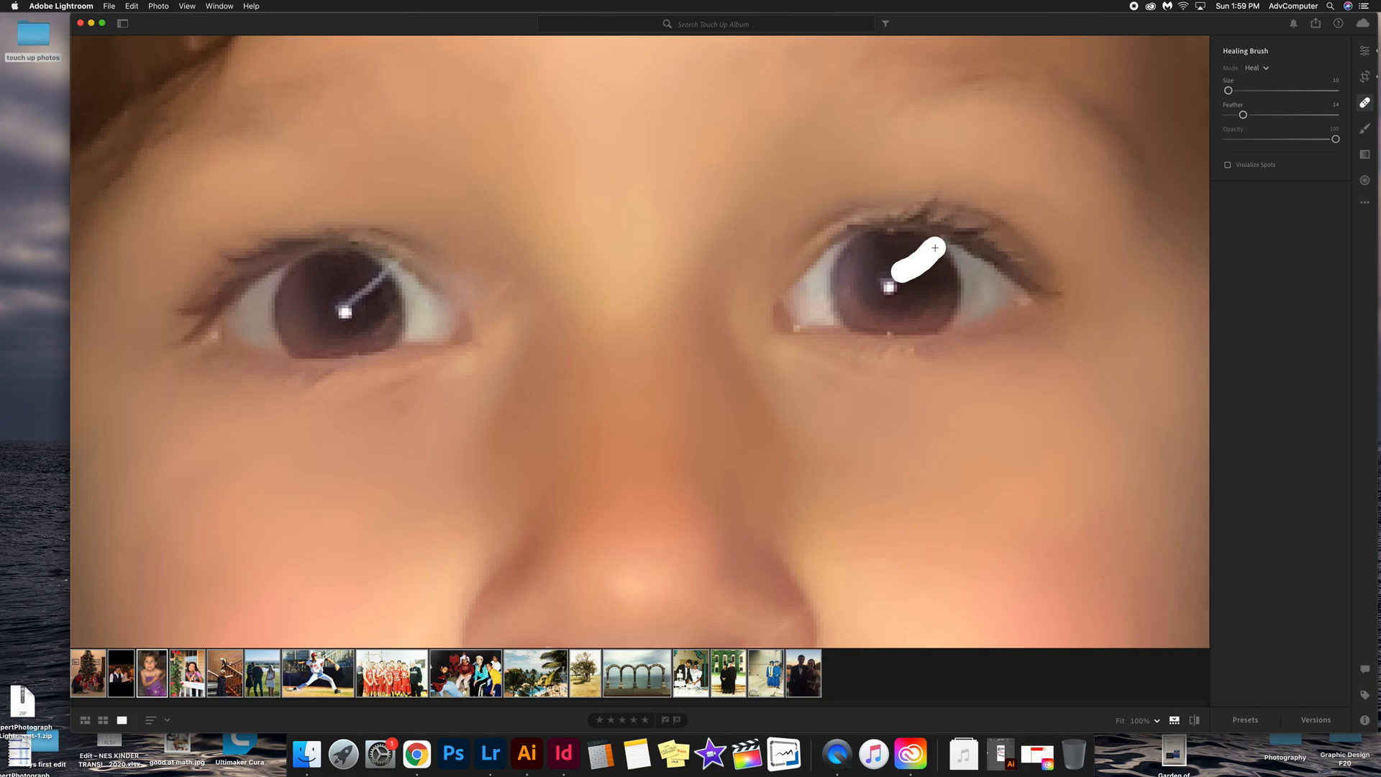
{"action": "left_click_drag", "start_coordinate": [936, 247], "coordinate": [926, 294]}
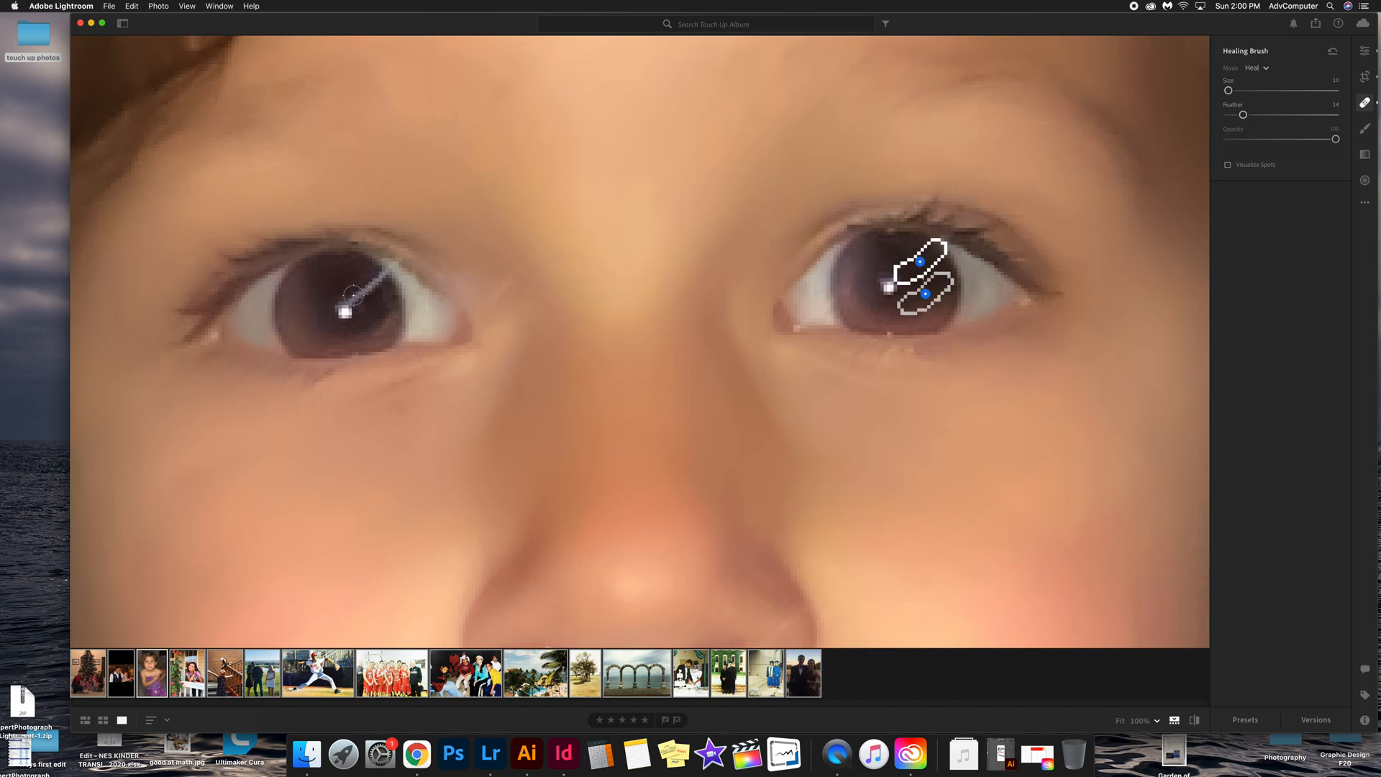
Step: Heal the light streak in the other eye and close the Healing Brush
{"action": "mouse_move", "coordinate": [353, 294]}
{"action": "left_mouse_down"}
{"action": "mouse_move", "coordinate": [380, 275]}
{"action": "mouse_move", "coordinate": [322, 283]}
{"action": "left_mouse_up"}
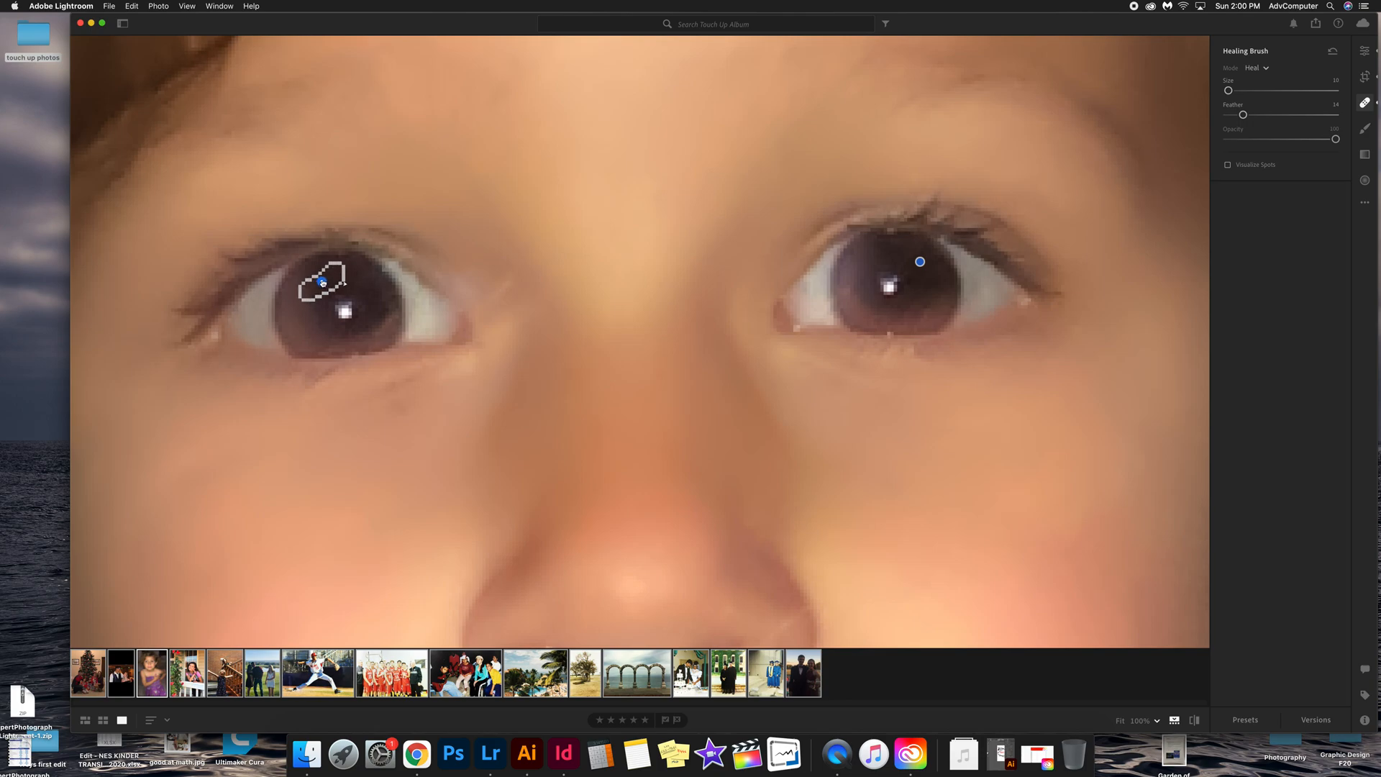
{"action": "left_click_drag", "start_coordinate": [322, 283], "coordinate": [323, 283]}
{"action": "left_click", "coordinate": [1365, 103]}
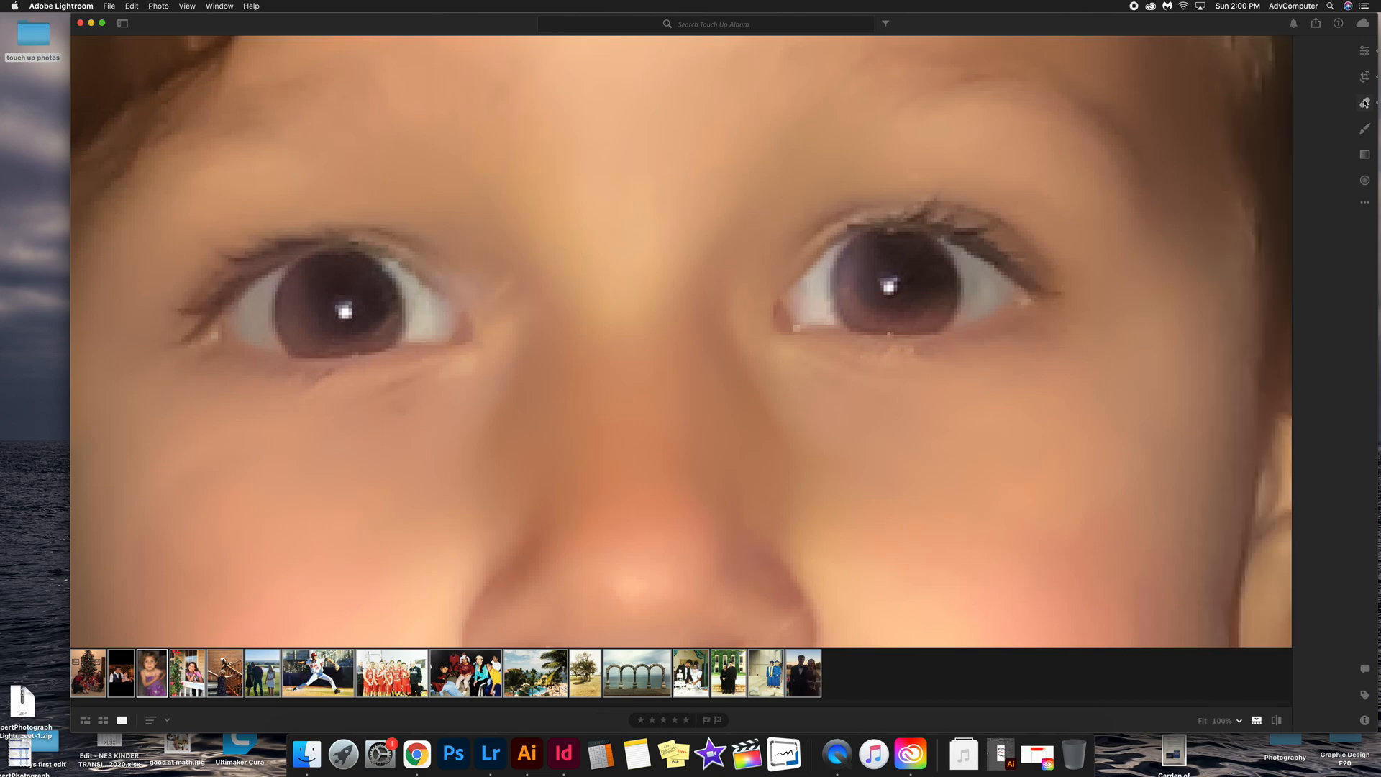
Step: Zoom in on the mouth area and heal a small spot below the nose with the Healing Brush
{"action": "left_click", "coordinate": [724, 381]}
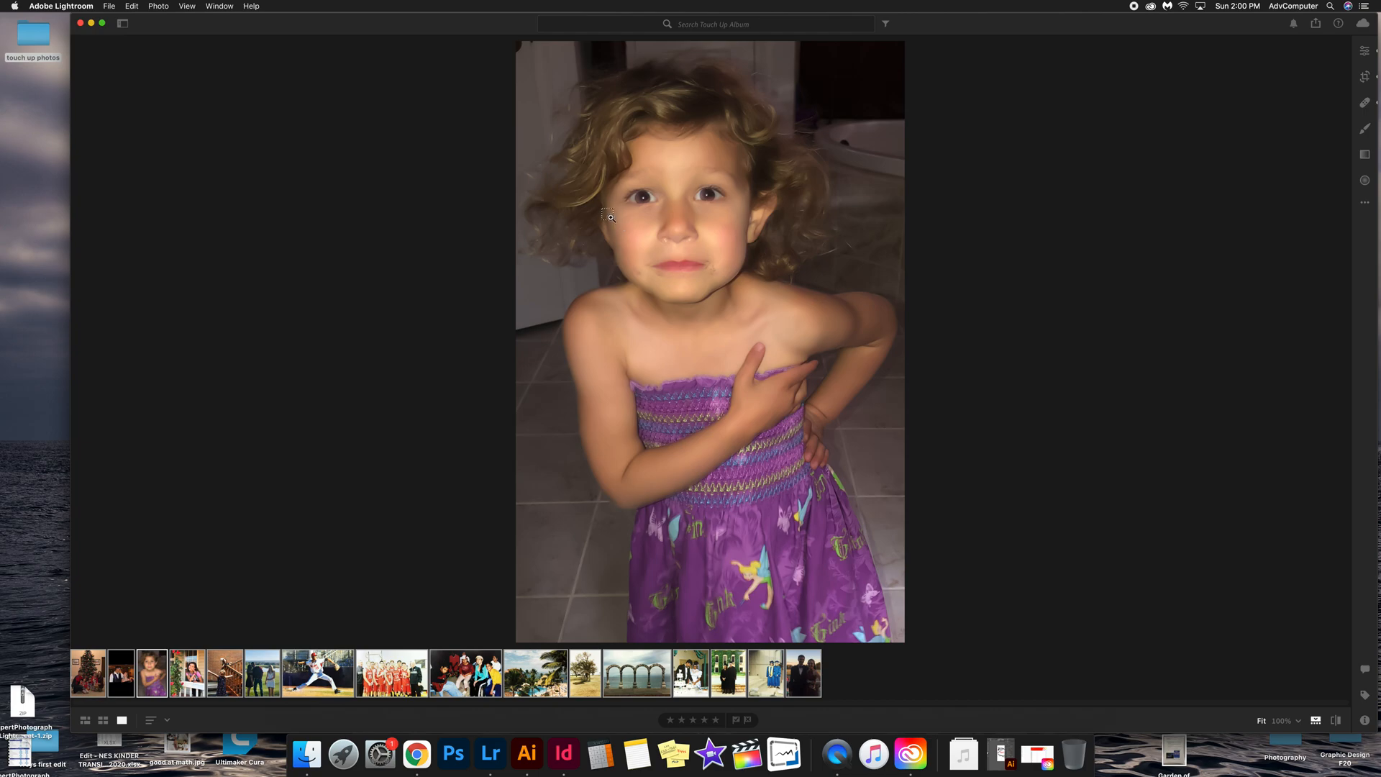
{"action": "left_click_drag", "start_coordinate": [624, 222], "coordinate": [758, 311]}
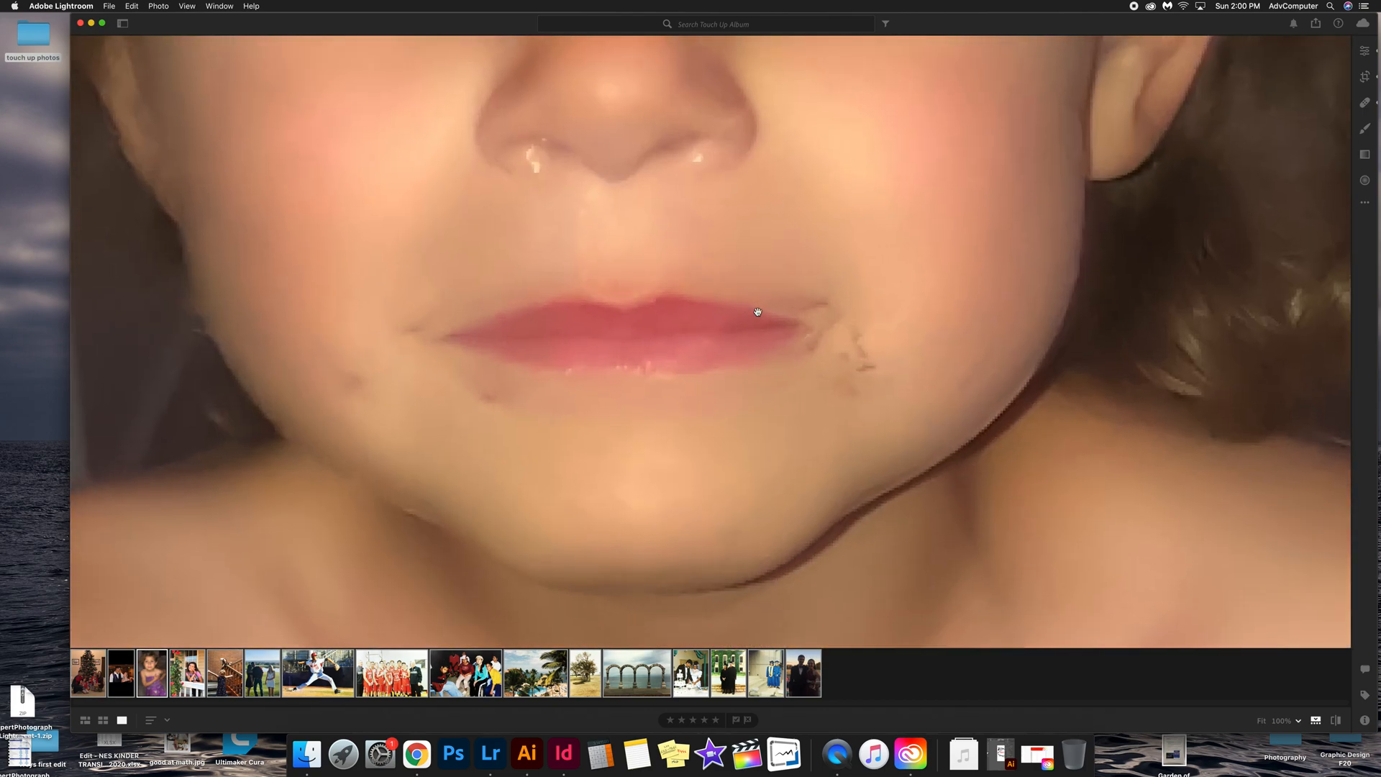
{"action": "left_click", "coordinate": [1366, 103]}
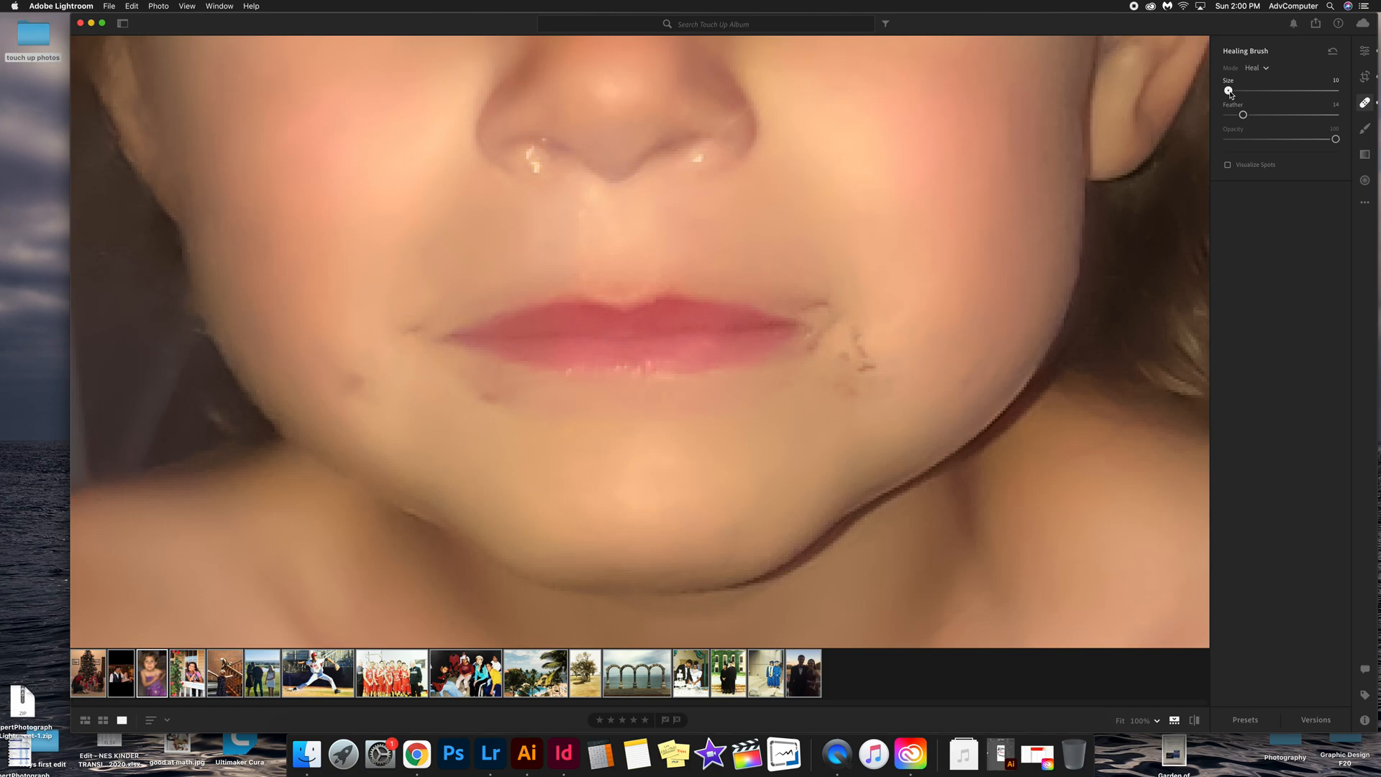
{"action": "left_click_drag", "start_coordinate": [1230, 91], "coordinate": [1232, 91]}
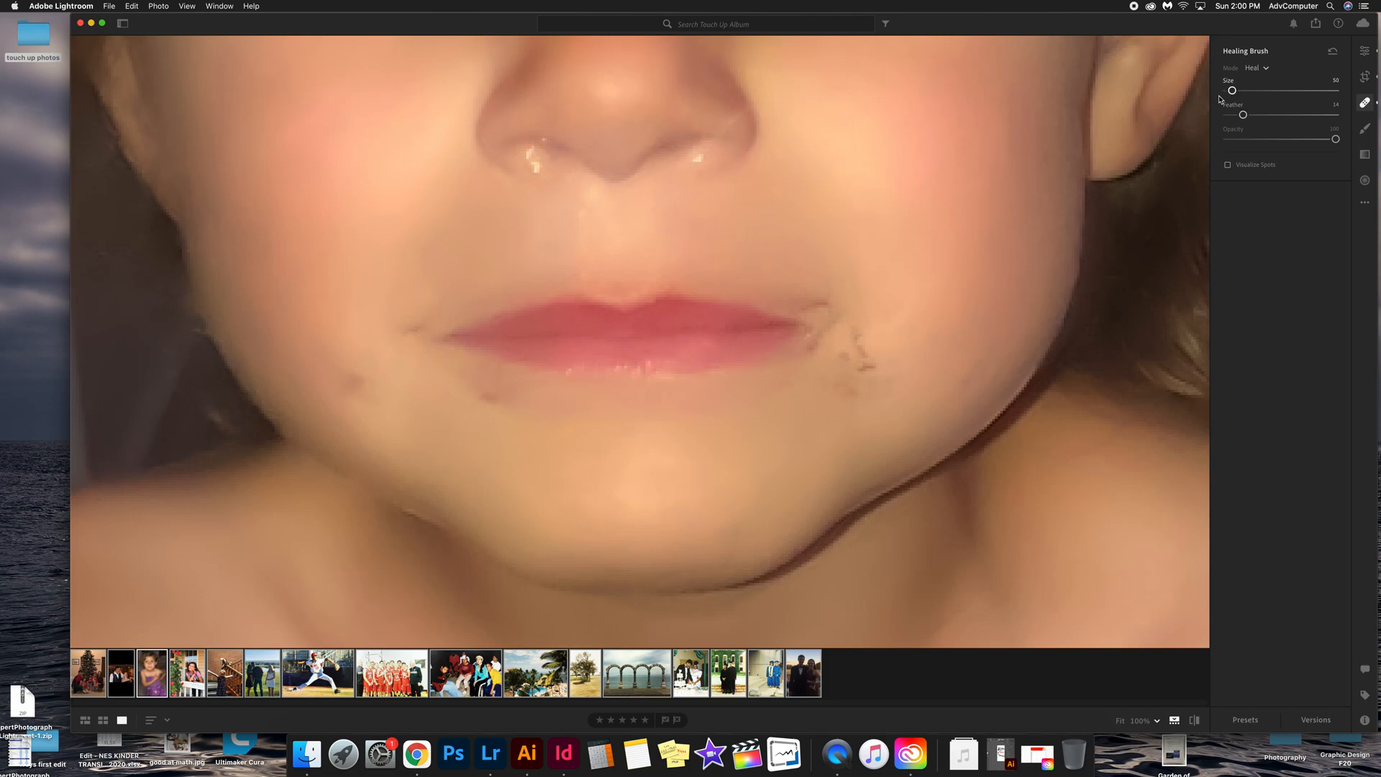
{"action": "left_click", "coordinate": [702, 190]}
{"action": "scroll", "coordinate": [894, 117], "scroll_direction": "down", "scroll_amount": 3}
{"action": "scroll", "coordinate": [897, 239], "scroll_direction": "up", "scroll_amount": 3}
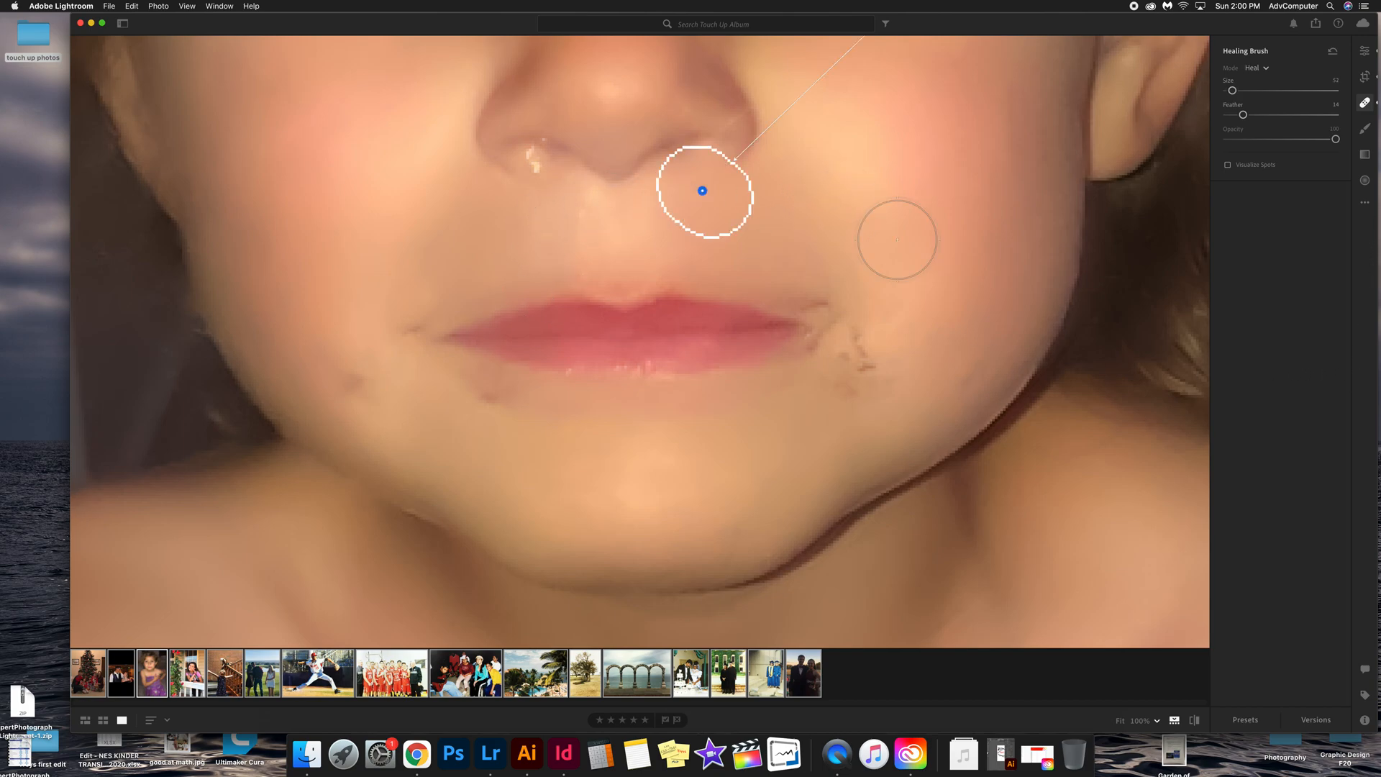
{"action": "scroll", "coordinate": [929, 400], "scroll_direction": "up", "scroll_amount": 1}
{"action": "scroll", "coordinate": [921, 316], "scroll_direction": "up", "scroll_amount": 3}
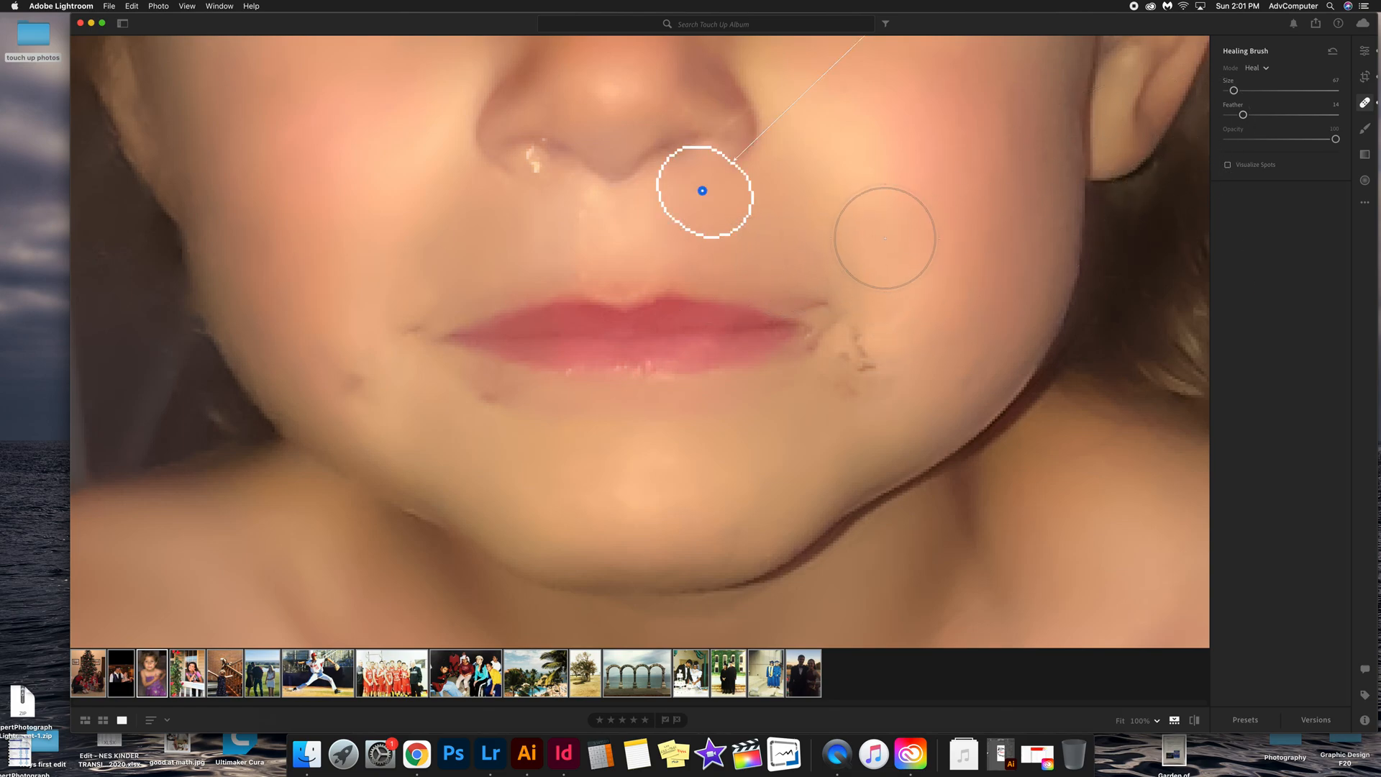
{"action": "left_click", "coordinate": [1363, 104]}
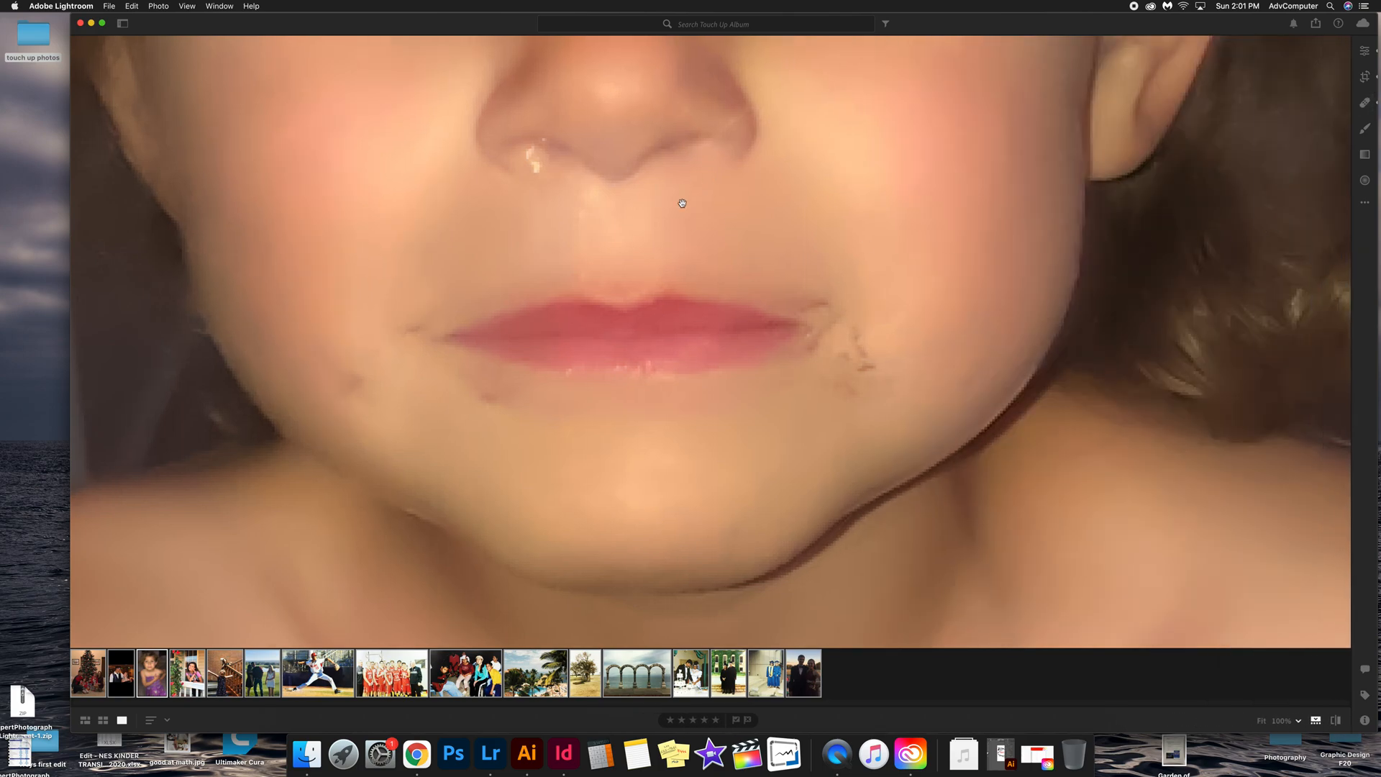
Step: Zoom in on the face and heal a small spot to the left of the nose
{"action": "left_click", "coordinate": [811, 215]}
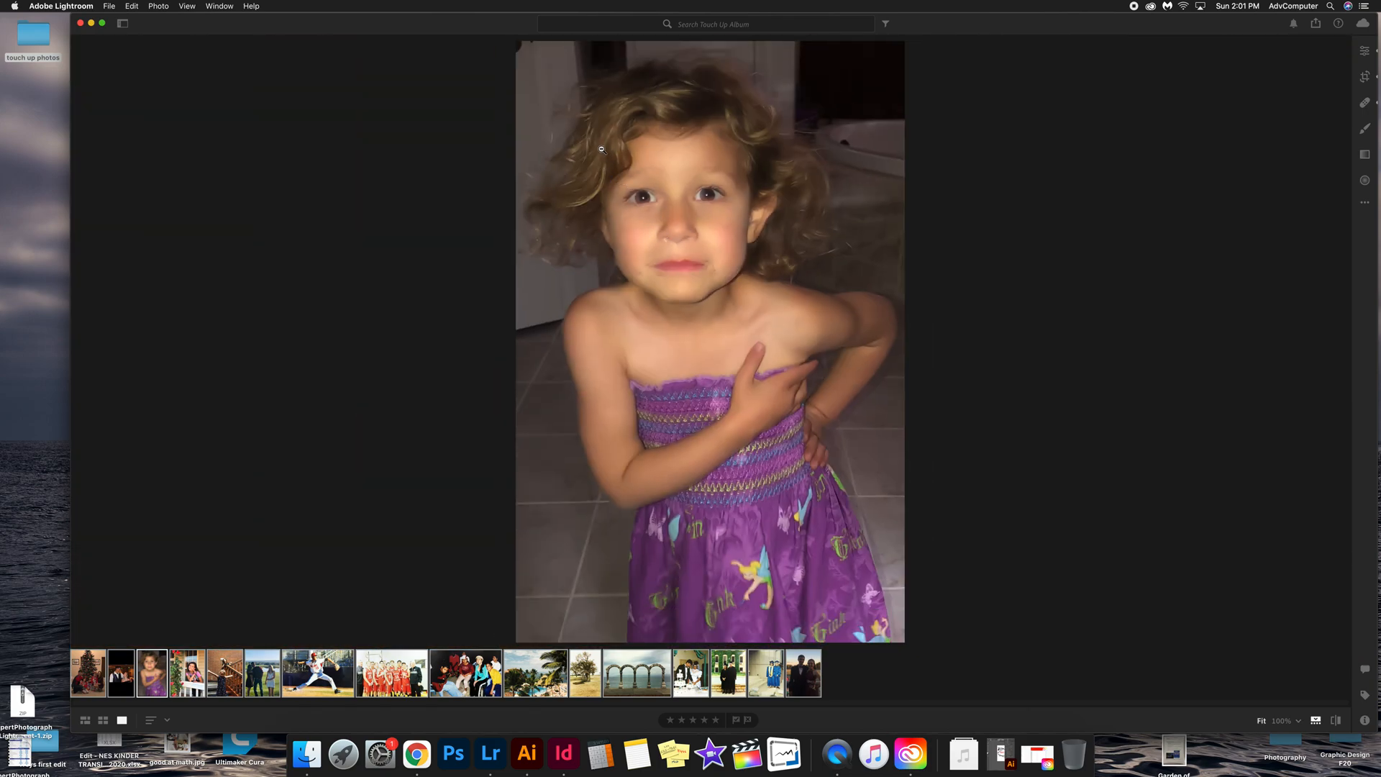
{"action": "left_click_drag", "start_coordinate": [563, 113], "coordinate": [837, 400]}
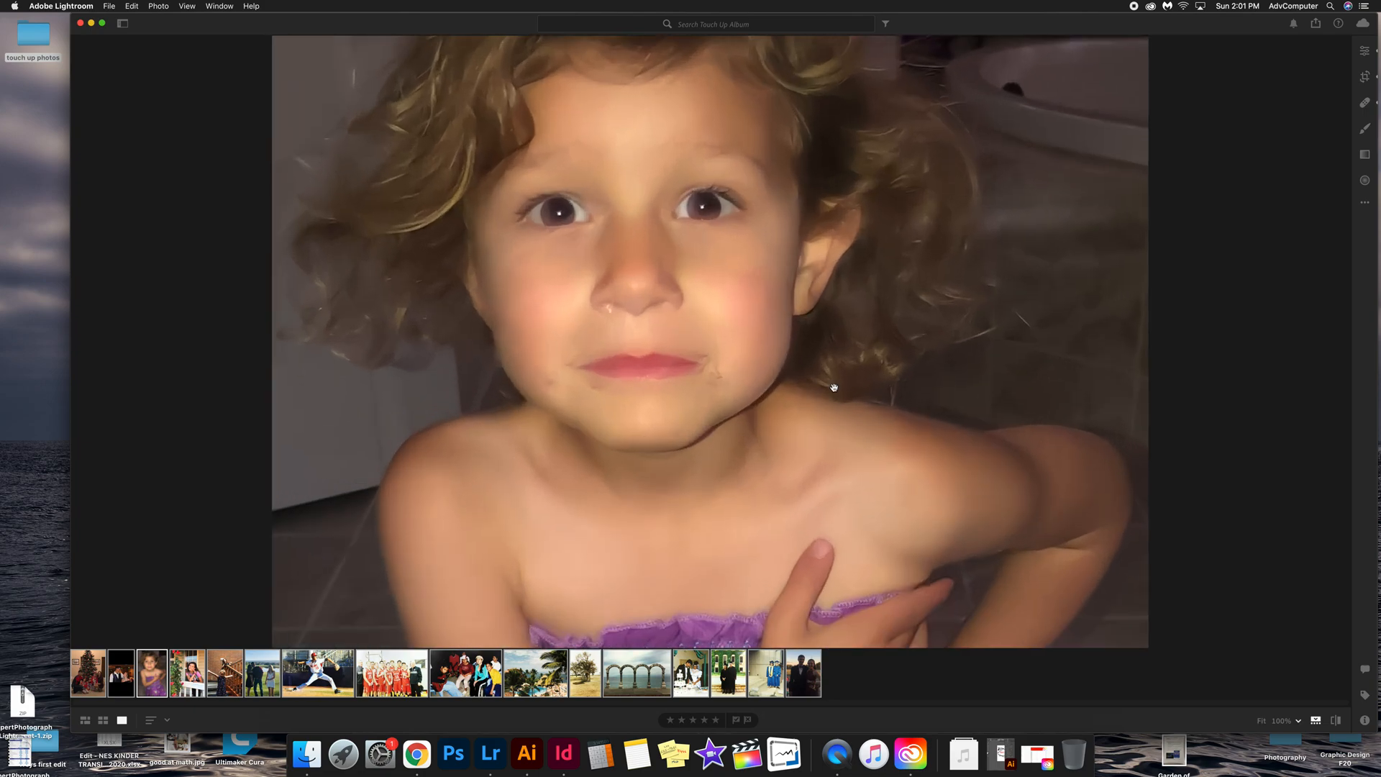
{"action": "left_click", "coordinate": [1365, 128]}
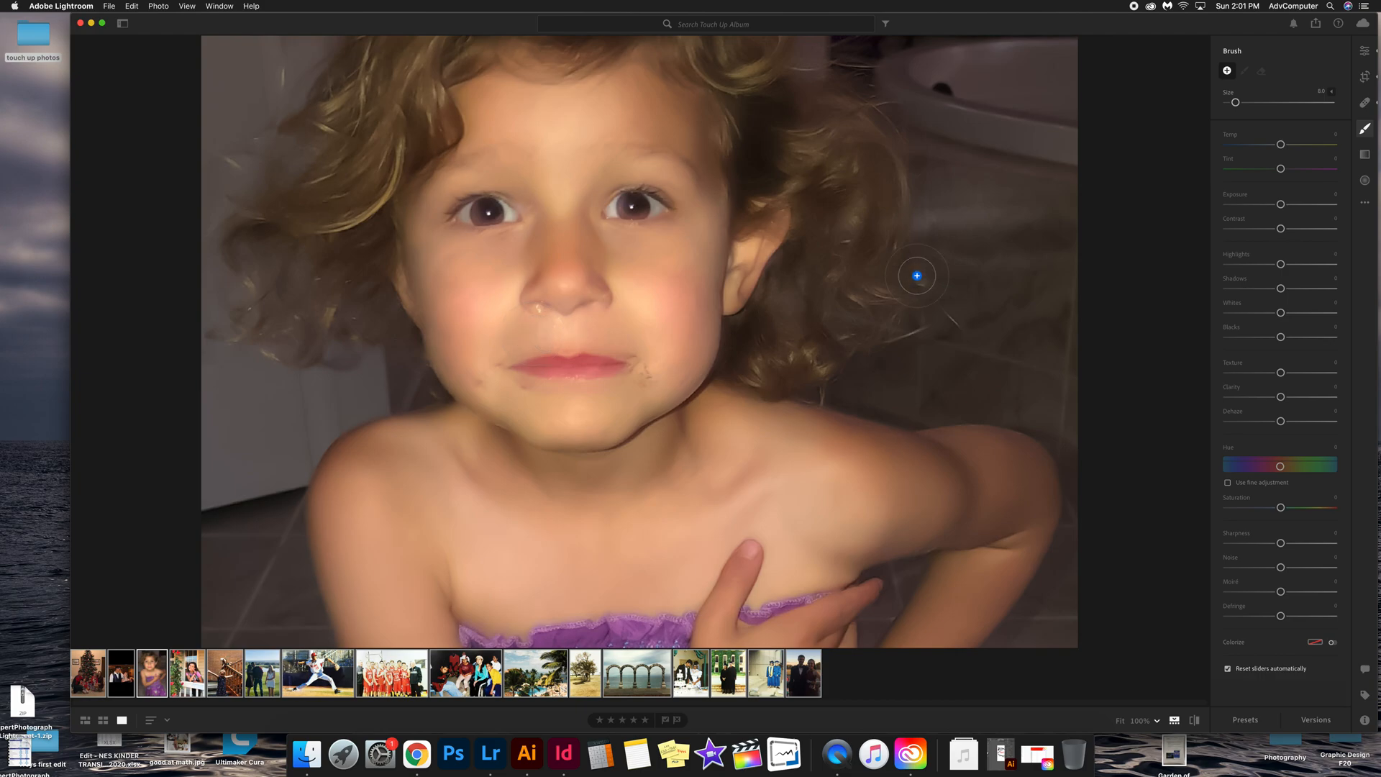
{"action": "left_click_drag", "start_coordinate": [1236, 103], "coordinate": [1233, 102]}
{"action": "left_click_drag", "start_coordinate": [1232, 102], "coordinate": [1231, 102]}
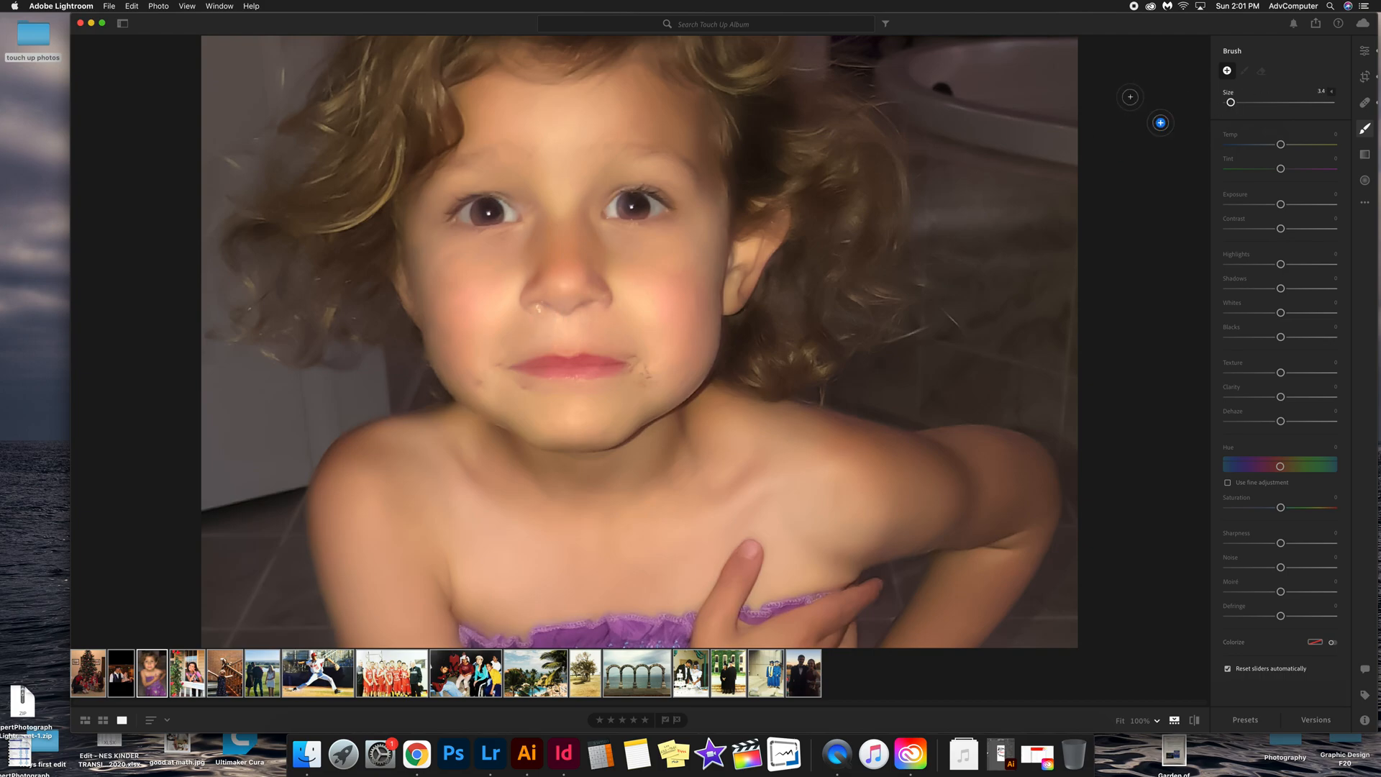
{"action": "left_click", "coordinate": [541, 315]}
{"action": "left_click", "coordinate": [1366, 103]}
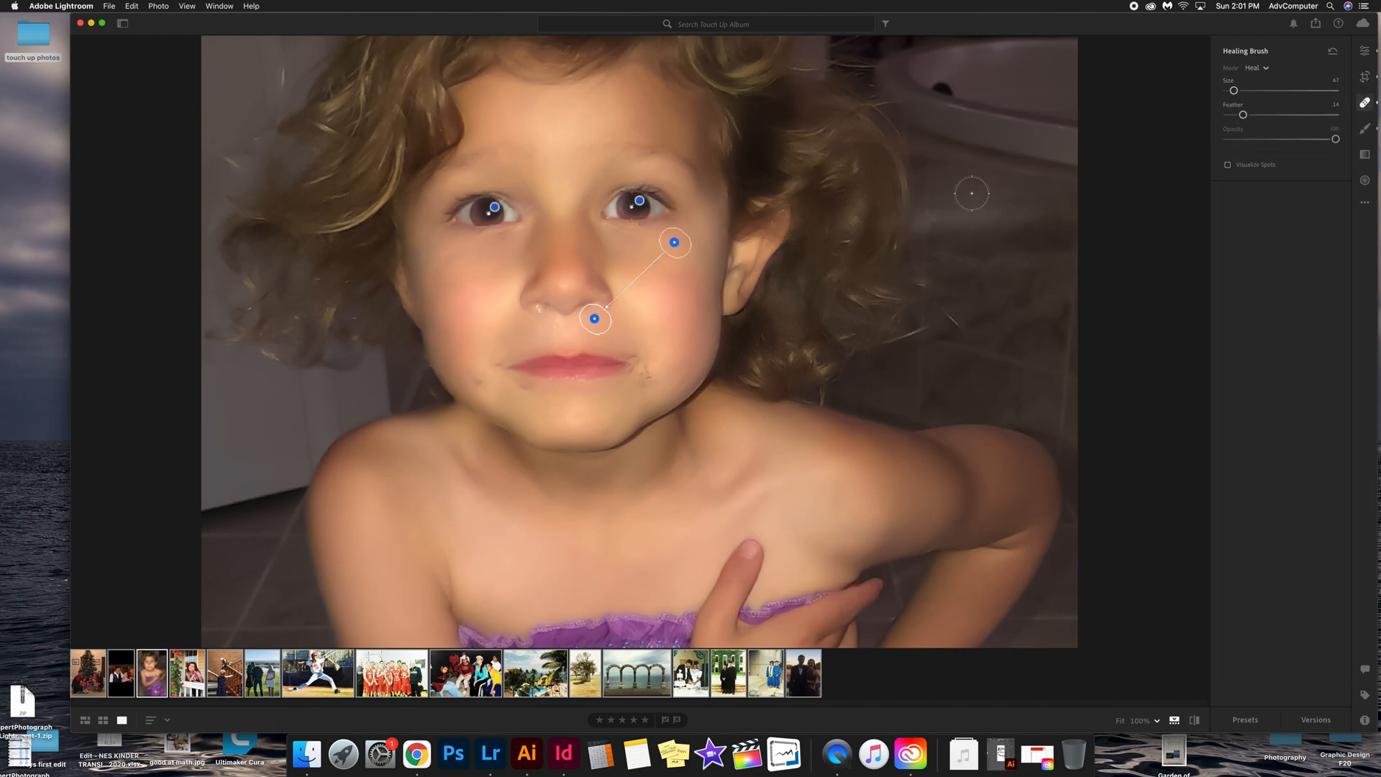
Step: Adjust the nose spot's source, paint heal strokes over blemishes on the cheek on the image's right, and raise Feather slightly
{"action": "left_click_drag", "start_coordinate": [679, 232], "coordinate": [671, 256]}
{"action": "left_click", "coordinate": [538, 321]}
{"action": "mouse_move", "coordinate": [609, 474]}
{"action": "left_mouse_down"}
{"action": "mouse_move", "coordinate": [569, 458]}
{"action": "mouse_move", "coordinate": [466, 302]}
{"action": "mouse_move", "coordinate": [495, 321]}
{"action": "left_mouse_up"}
{"action": "left_click_drag", "start_coordinate": [632, 343], "coordinate": [647, 371]}
{"action": "mouse_move", "coordinate": [551, 196]}
{"action": "left_mouse_down"}
{"action": "mouse_move", "coordinate": [558, 205]}
{"action": "mouse_move", "coordinate": [564, 188]}
{"action": "mouse_move", "coordinate": [625, 272]}
{"action": "mouse_move", "coordinate": [667, 283]}
{"action": "mouse_move", "coordinate": [668, 271]}
{"action": "mouse_move", "coordinate": [650, 277]}
{"action": "mouse_move", "coordinate": [648, 305]}
{"action": "left_mouse_up"}
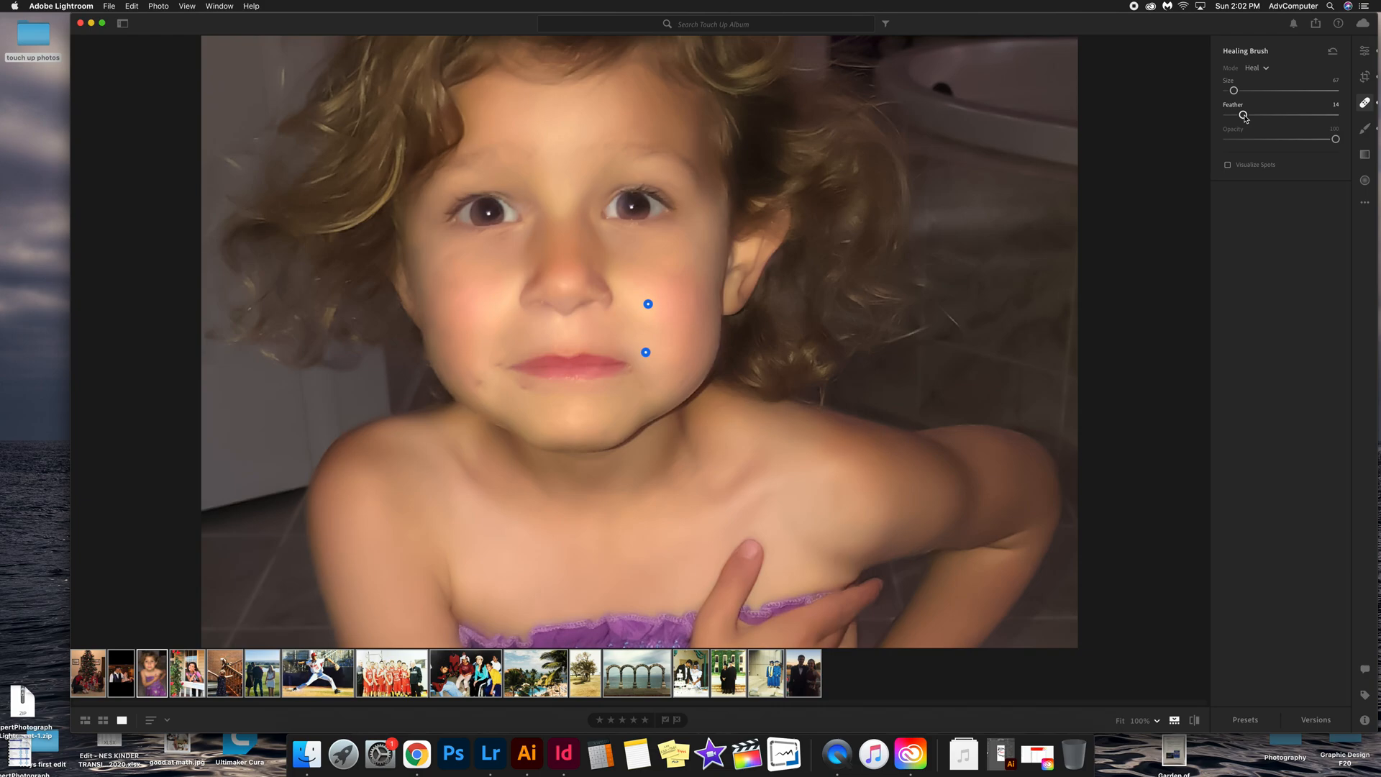
{"action": "left_click_drag", "start_coordinate": [1245, 118], "coordinate": [1248, 118]}
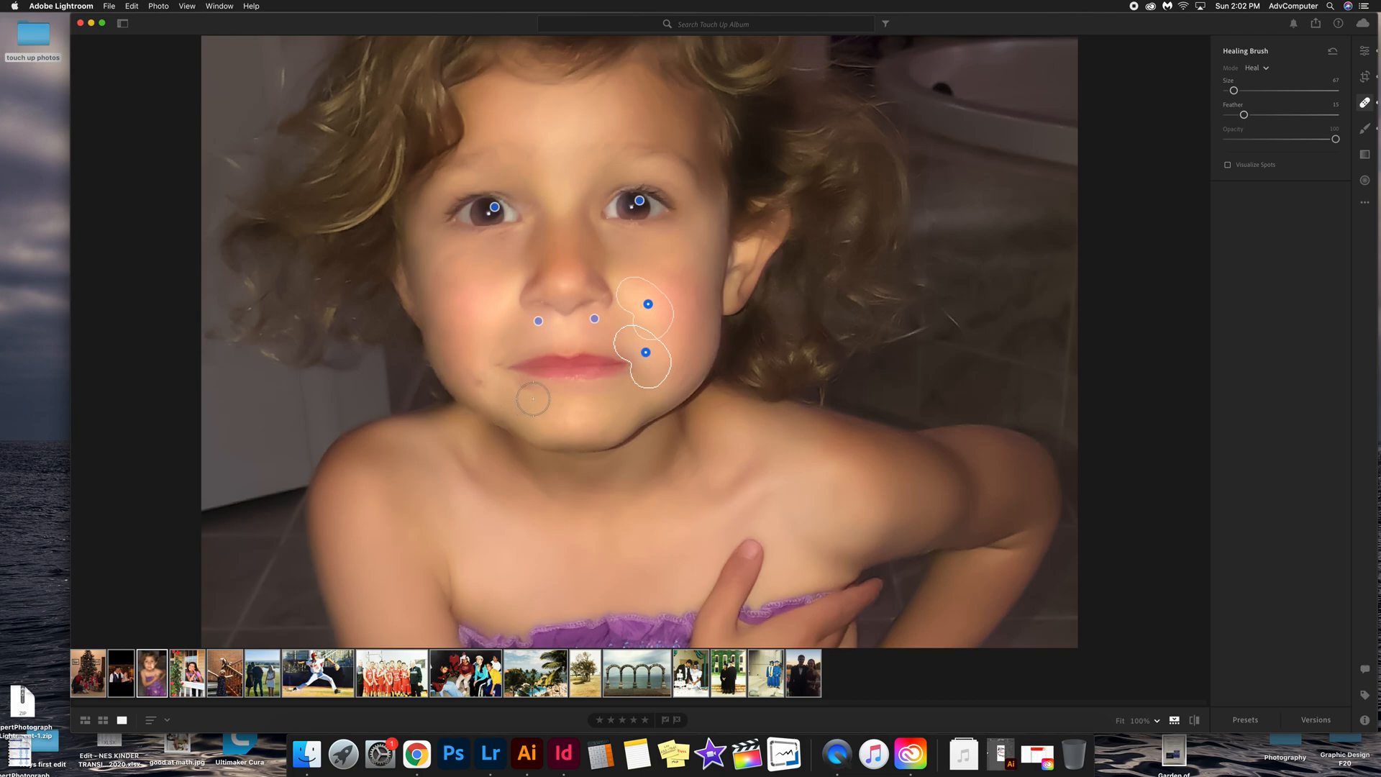
Step: Heal a blemish near the chin on the image's left, move its source up onto the cheek, and close the Healing Brush
{"action": "mouse_move", "coordinate": [529, 396]}
{"action": "left_mouse_down"}
{"action": "mouse_move", "coordinate": [482, 386]}
{"action": "mouse_move", "coordinate": [488, 365]}
{"action": "left_mouse_up"}
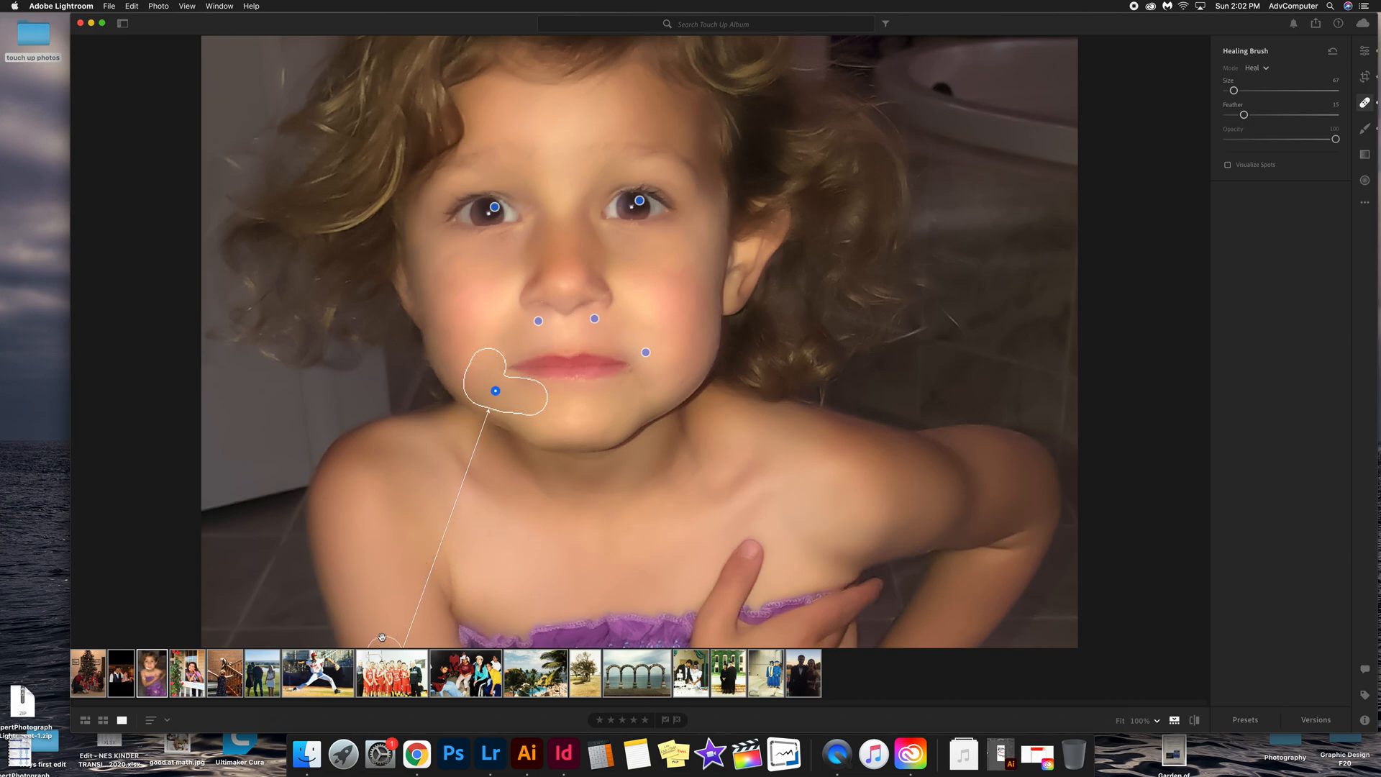
{"action": "mouse_move", "coordinate": [377, 641]}
{"action": "left_mouse_down"}
{"action": "mouse_move", "coordinate": [480, 291]}
{"action": "mouse_move", "coordinate": [459, 285]}
{"action": "left_mouse_up"}
{"action": "left_click", "coordinate": [1365, 104]}
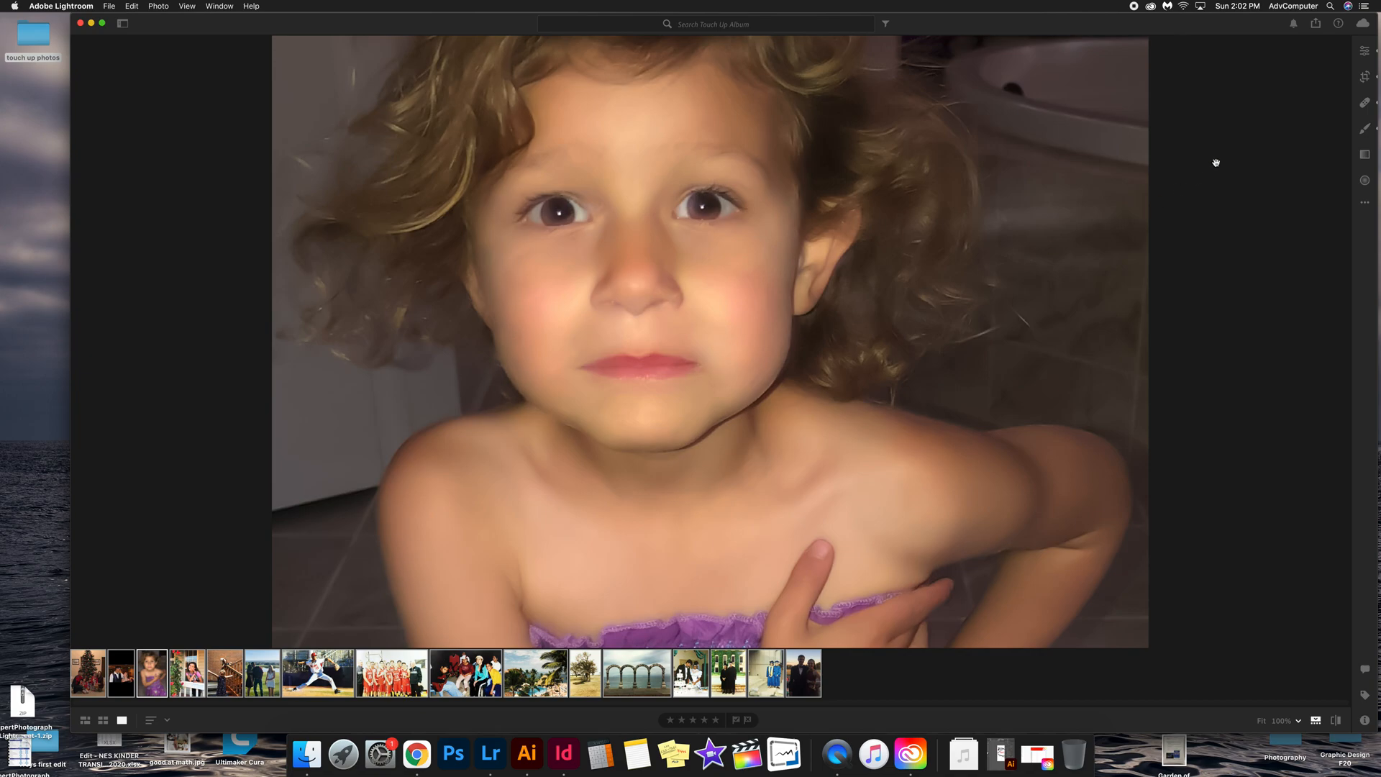
Step: Show the healing spots again, hide them, and zoom out to the whole photo
{"action": "left_click", "coordinate": [1365, 103]}
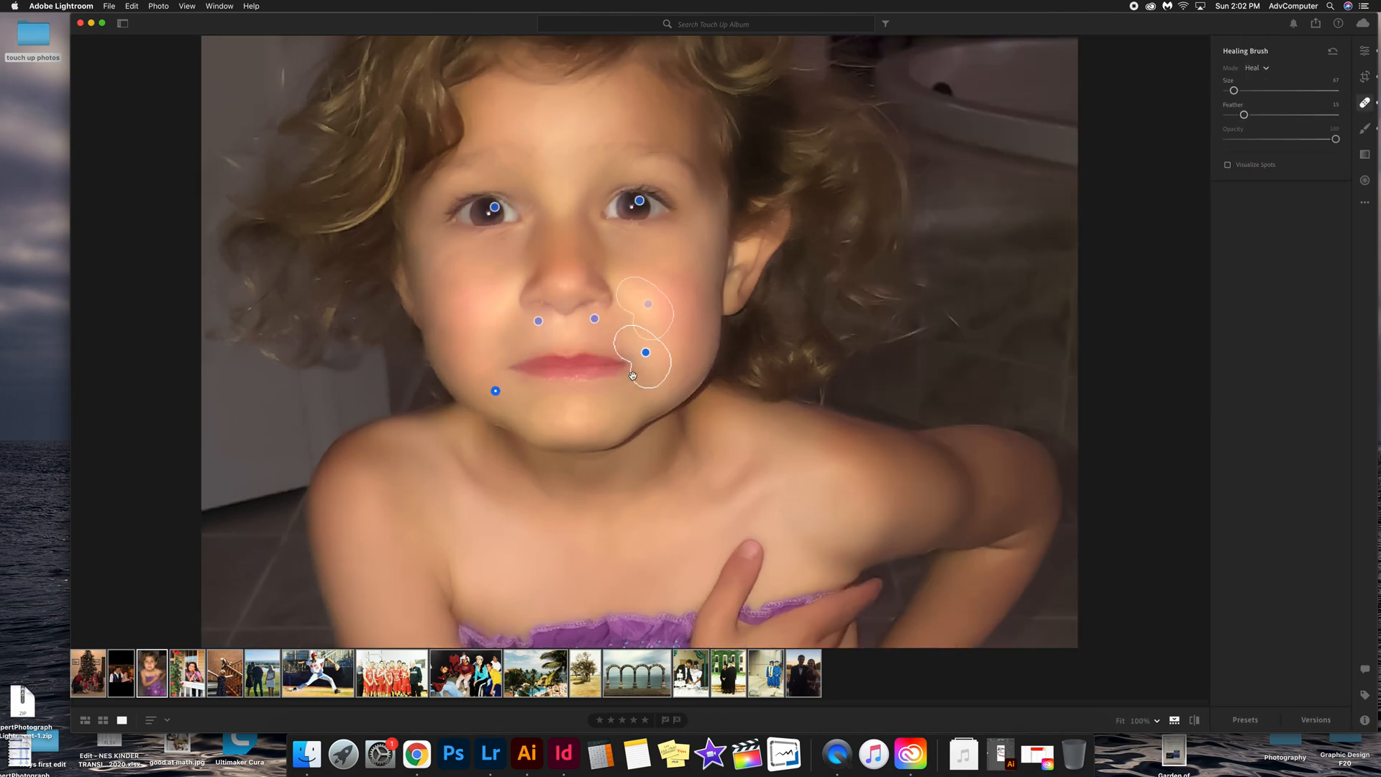
{"action": "left_click", "coordinate": [1364, 103]}
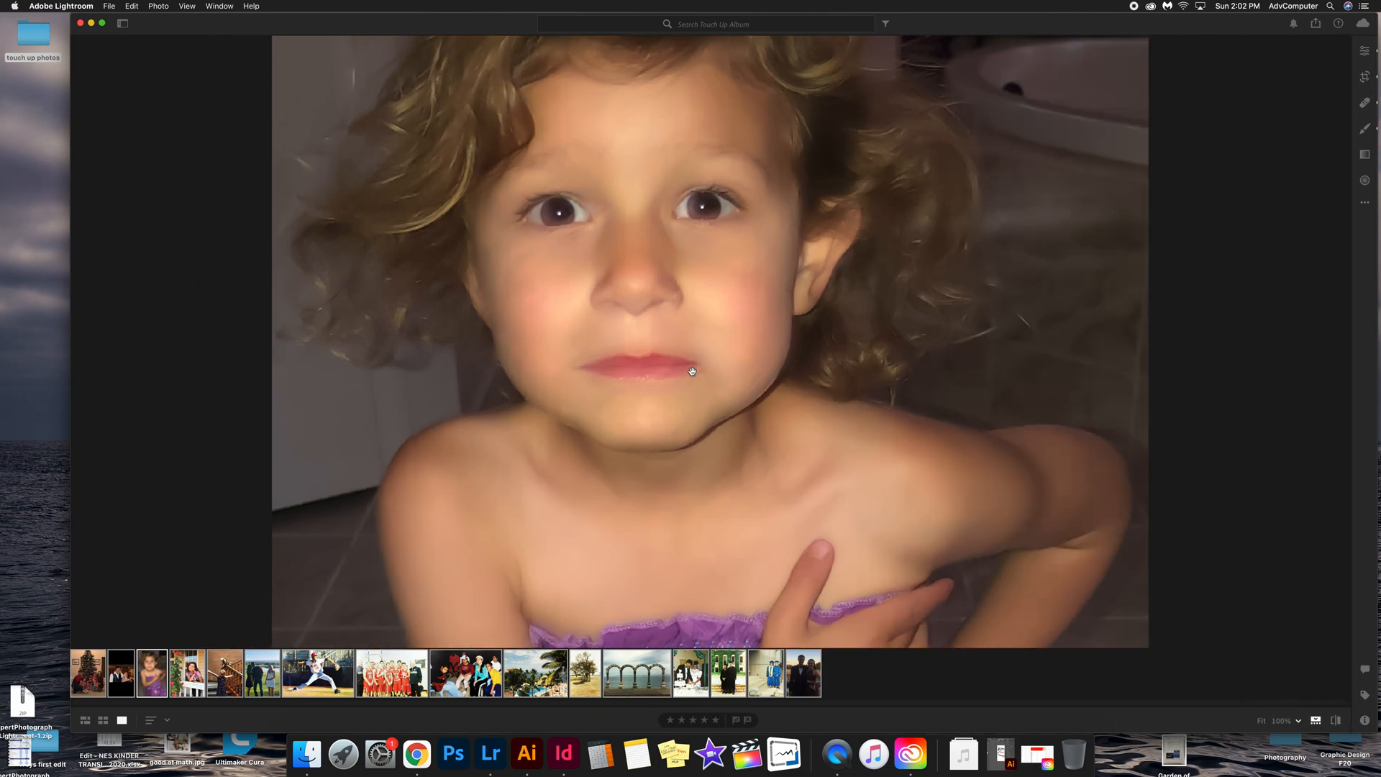
{"action": "left_click", "coordinate": [781, 369]}
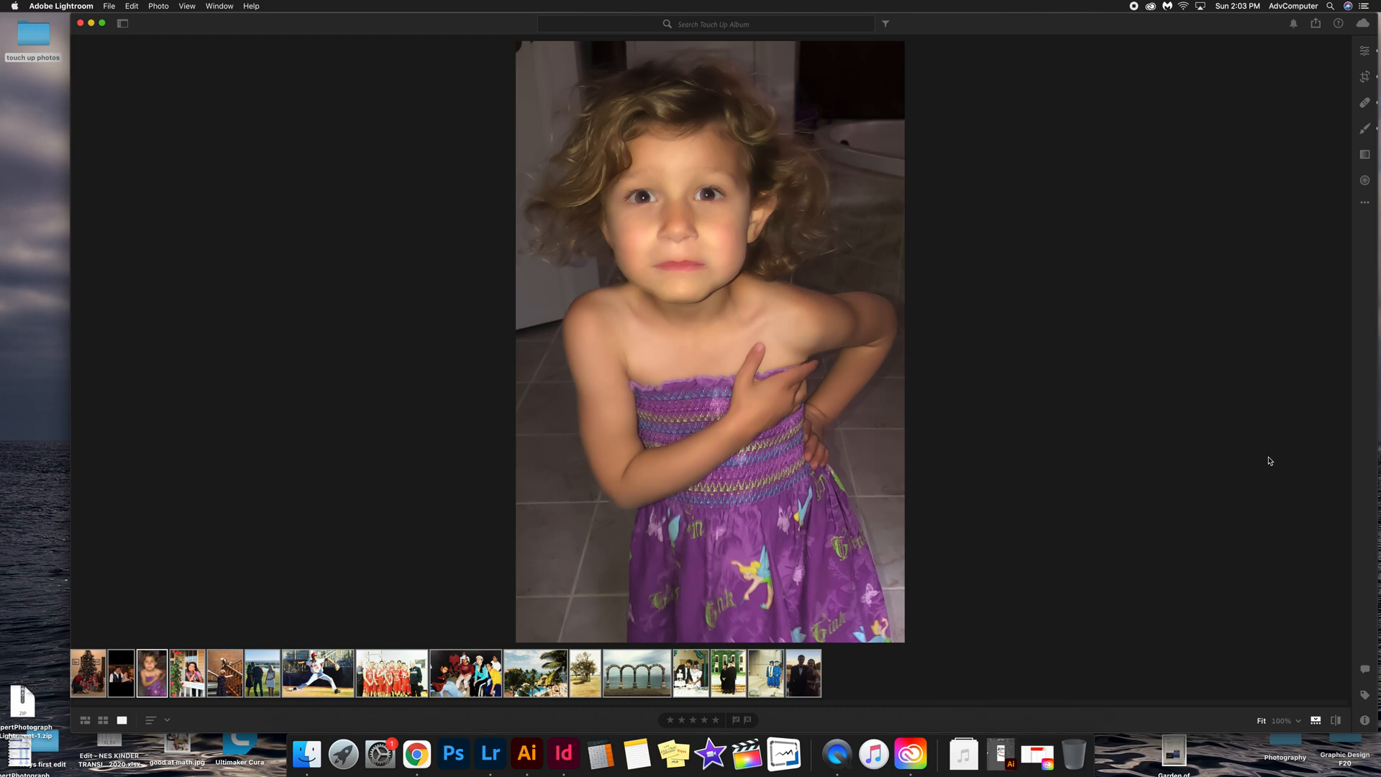
Step: Open the Presets panel and preview the creative presets without applying one
{"action": "left_click", "coordinate": [1367, 51]}
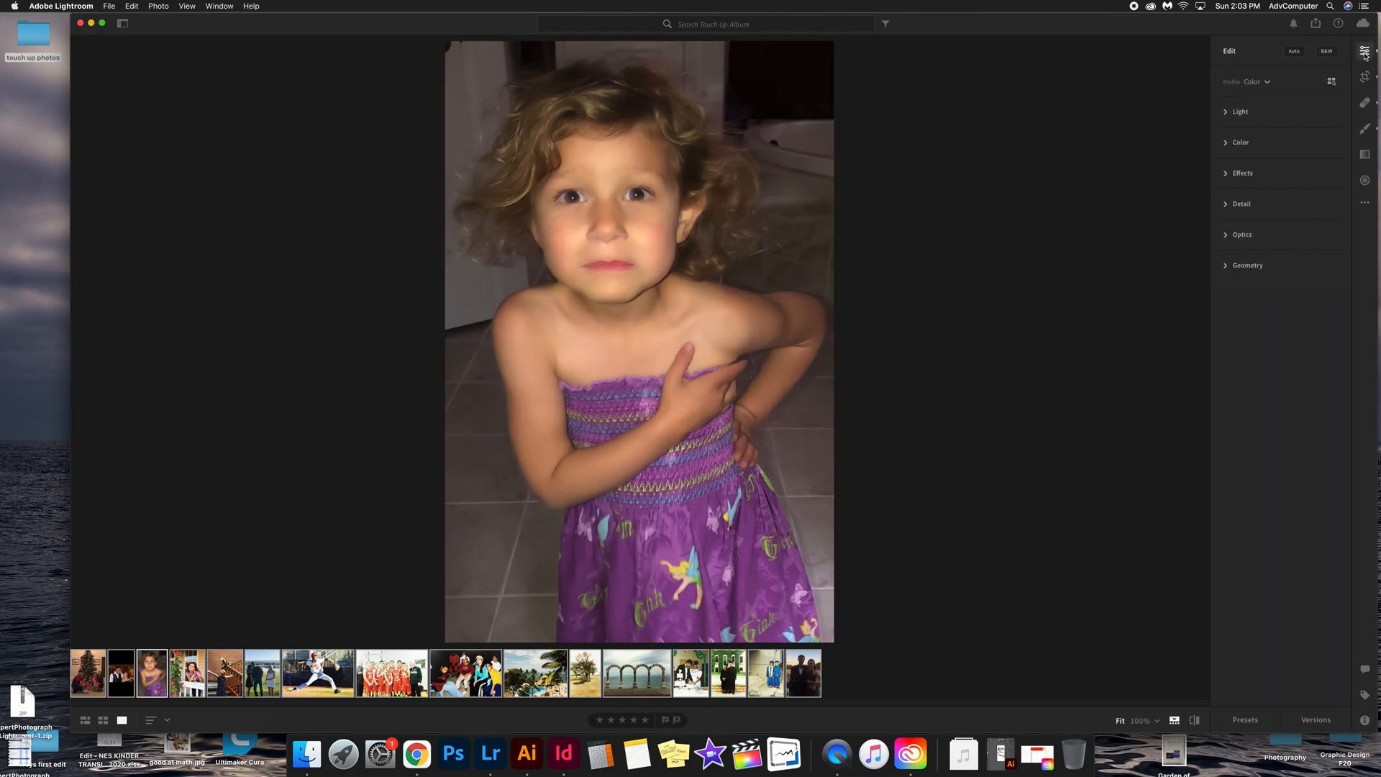
{"action": "left_click", "coordinate": [1246, 721]}
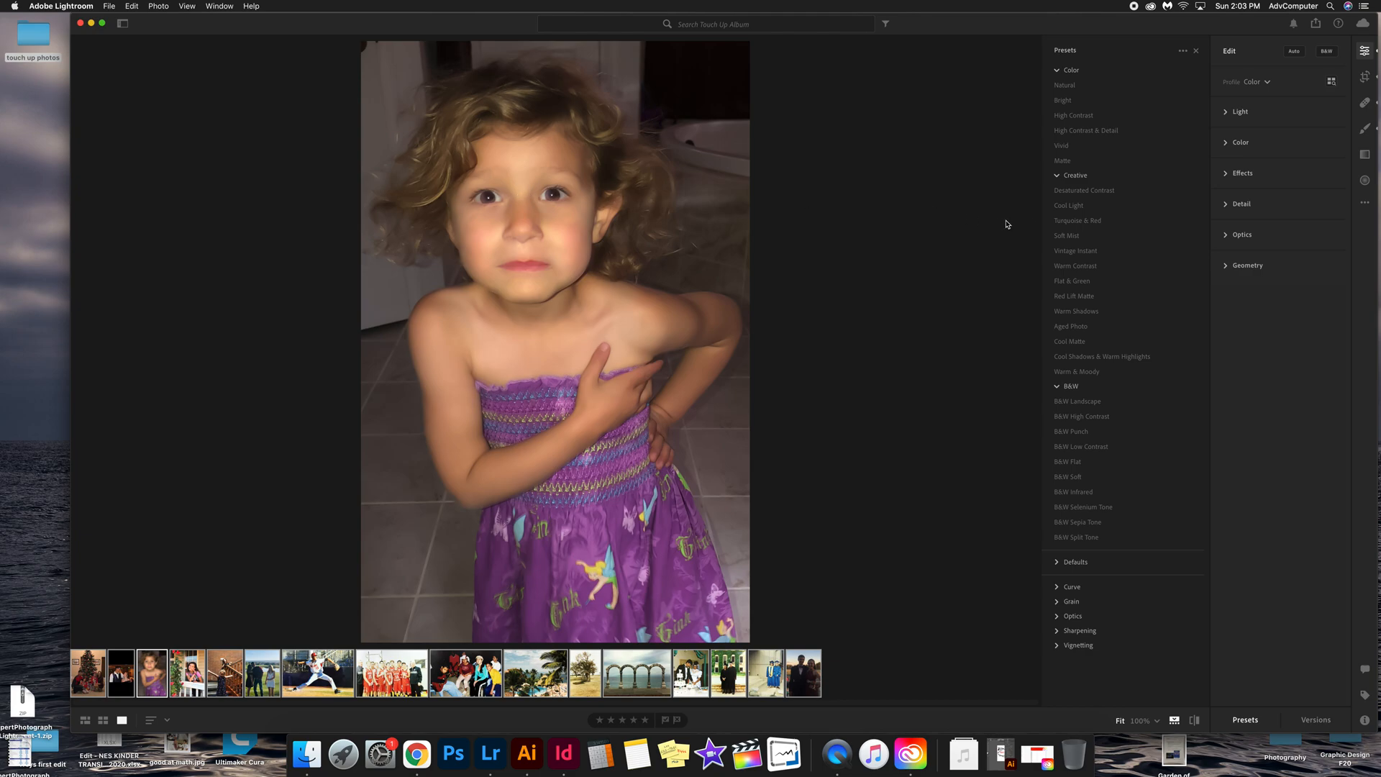
{"action": "left_click", "coordinate": [1070, 206]}
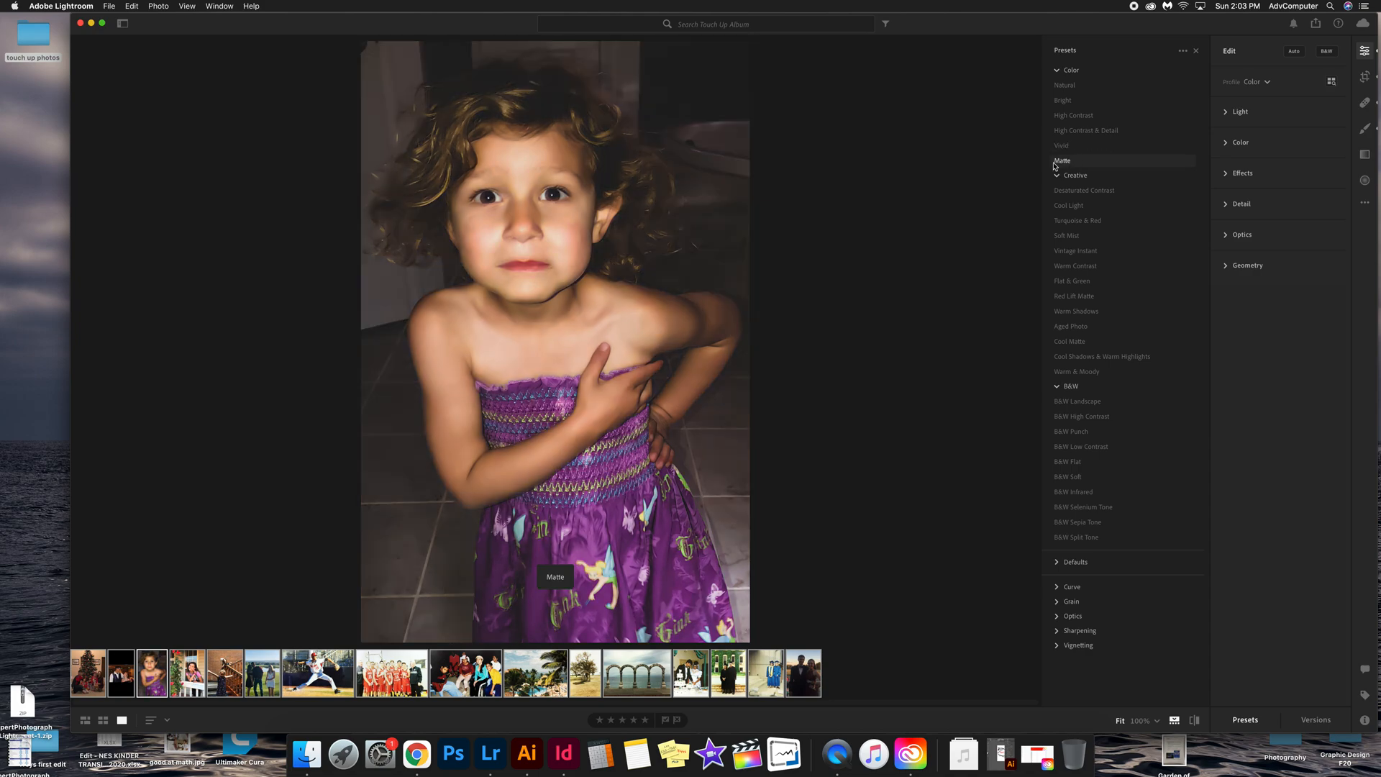
{"action": "left_click", "coordinate": [1246, 720]}
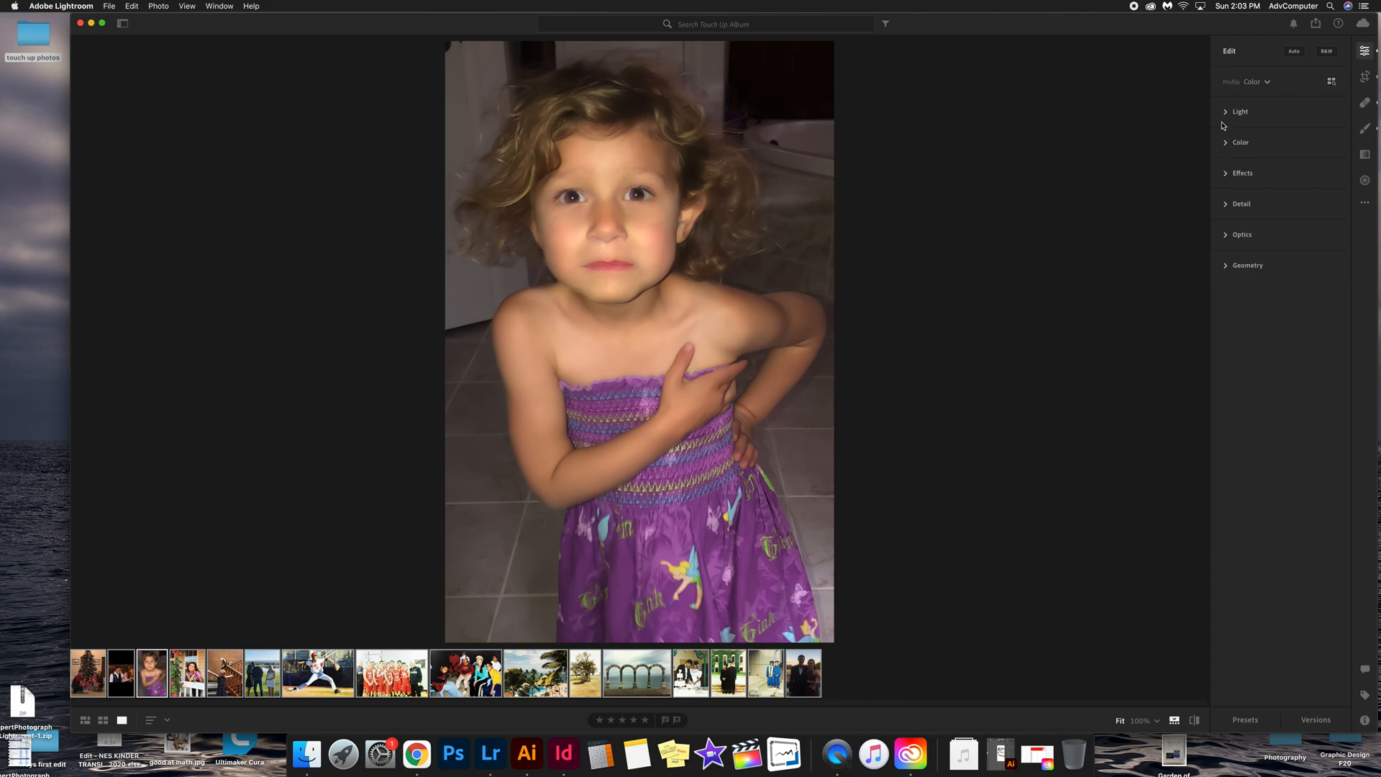
Step: Paint a Brush mask over the girl with Tint raised to about +18 or more and a slight Exposure tweak
{"action": "left_click", "coordinate": [1365, 130]}
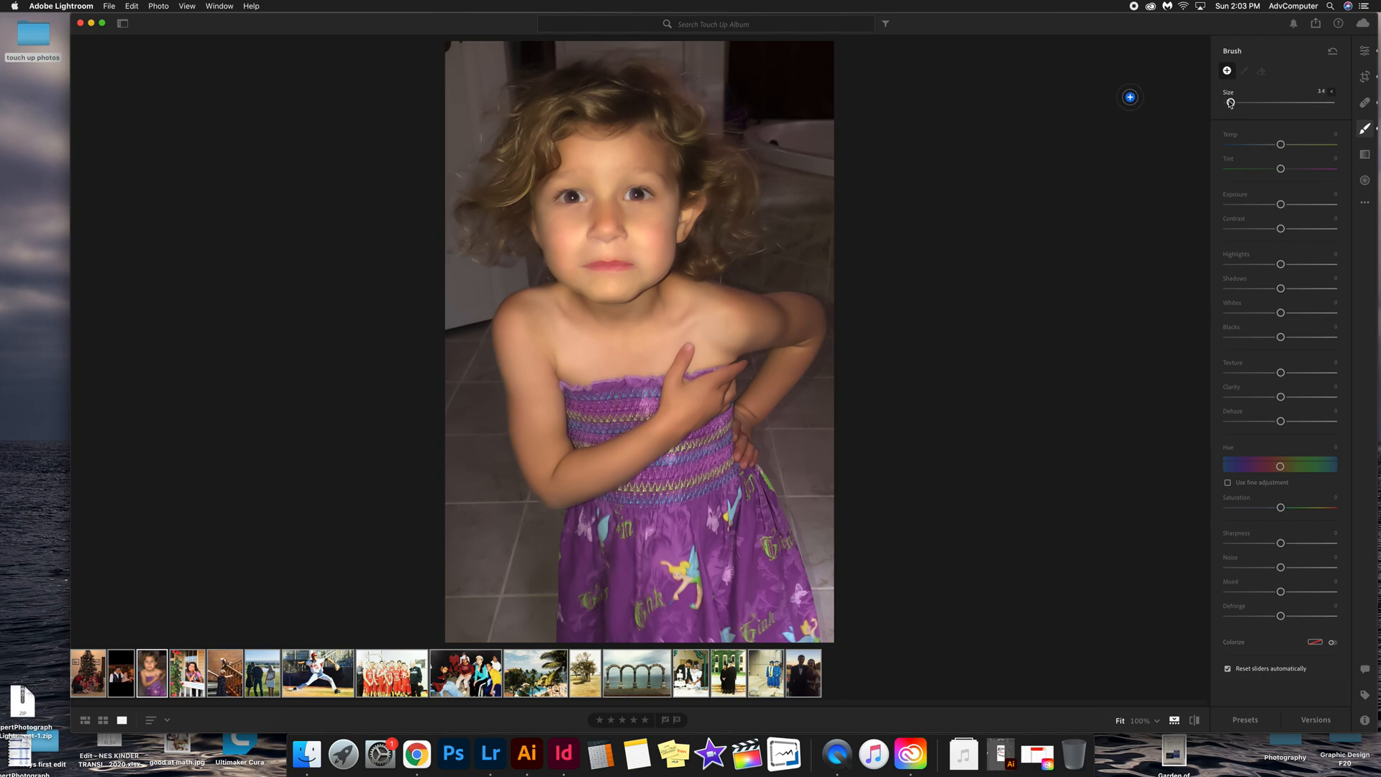
{"action": "left_click_drag", "start_coordinate": [1231, 103], "coordinate": [1233, 103]}
{"action": "left_click_drag", "start_coordinate": [1282, 169], "coordinate": [1293, 171]}
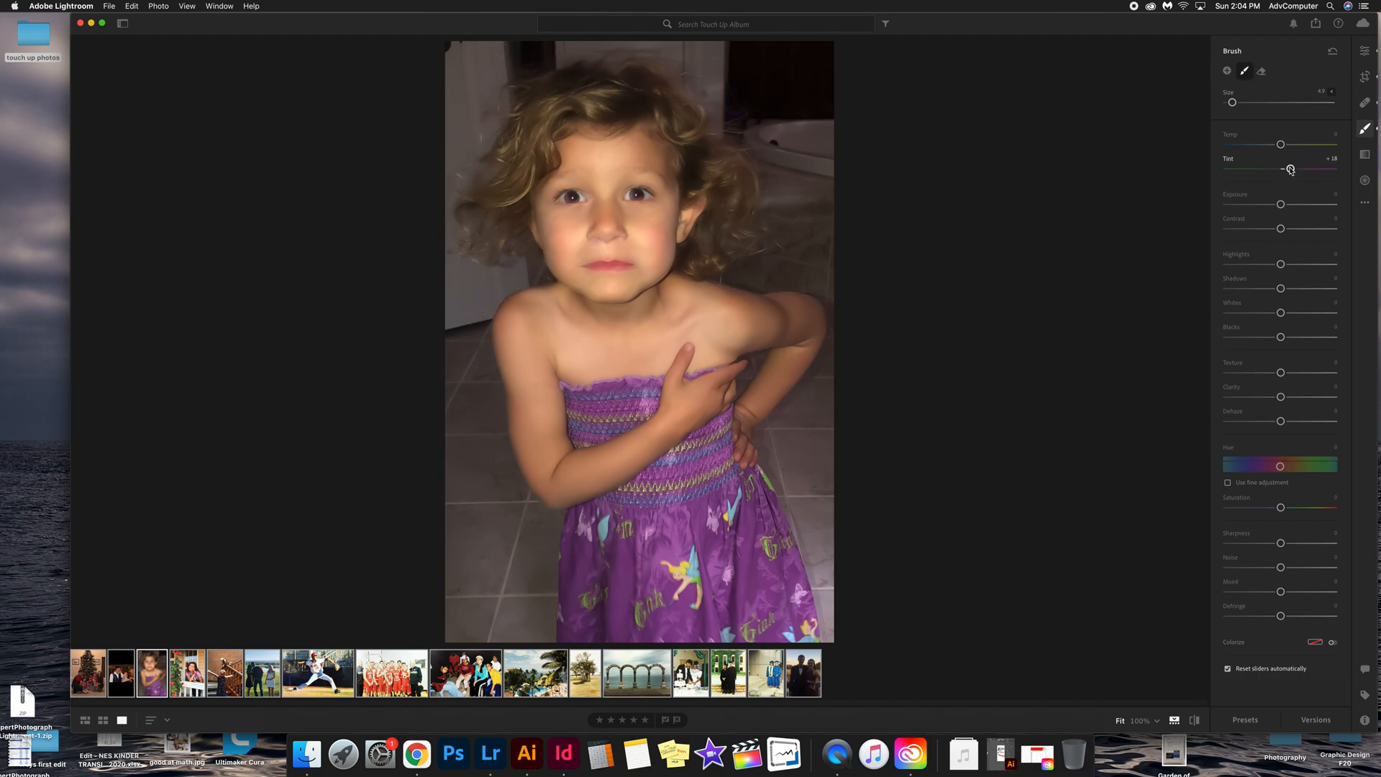
{"action": "left_click_drag", "start_coordinate": [1291, 170], "coordinate": [1302, 170]}
{"action": "mouse_move", "coordinate": [477, 62]}
{"action": "left_mouse_down"}
{"action": "mouse_move", "coordinate": [478, 102]}
{"action": "mouse_move", "coordinate": [465, 55]}
{"action": "mouse_move", "coordinate": [449, 249]}
{"action": "mouse_move", "coordinate": [480, 277]}
{"action": "mouse_move", "coordinate": [461, 305]}
{"action": "mouse_move", "coordinate": [471, 411]}
{"action": "mouse_move", "coordinate": [529, 533]}
{"action": "mouse_move", "coordinate": [503, 547]}
{"action": "mouse_move", "coordinate": [462, 484]}
{"action": "mouse_move", "coordinate": [467, 520]}
{"action": "mouse_move", "coordinate": [540, 628]}
{"action": "mouse_move", "coordinate": [495, 624]}
{"action": "mouse_move", "coordinate": [439, 483]}
{"action": "mouse_move", "coordinate": [437, 421]}
{"action": "mouse_move", "coordinate": [536, 590]}
{"action": "mouse_move", "coordinate": [706, 583]}
{"action": "left_mouse_up"}
{"action": "mouse_move", "coordinate": [1281, 205]}
{"action": "left_mouse_down"}
{"action": "mouse_move", "coordinate": [1269, 205]}
{"action": "mouse_move", "coordinate": [1283, 206]}
{"action": "left_mouse_up"}
Step: In the Light section, set Exposure to -0.11 and lower Contrast slightly
{"action": "left_click", "coordinate": [1365, 51]}
{"action": "left_click", "coordinate": [1224, 113]}
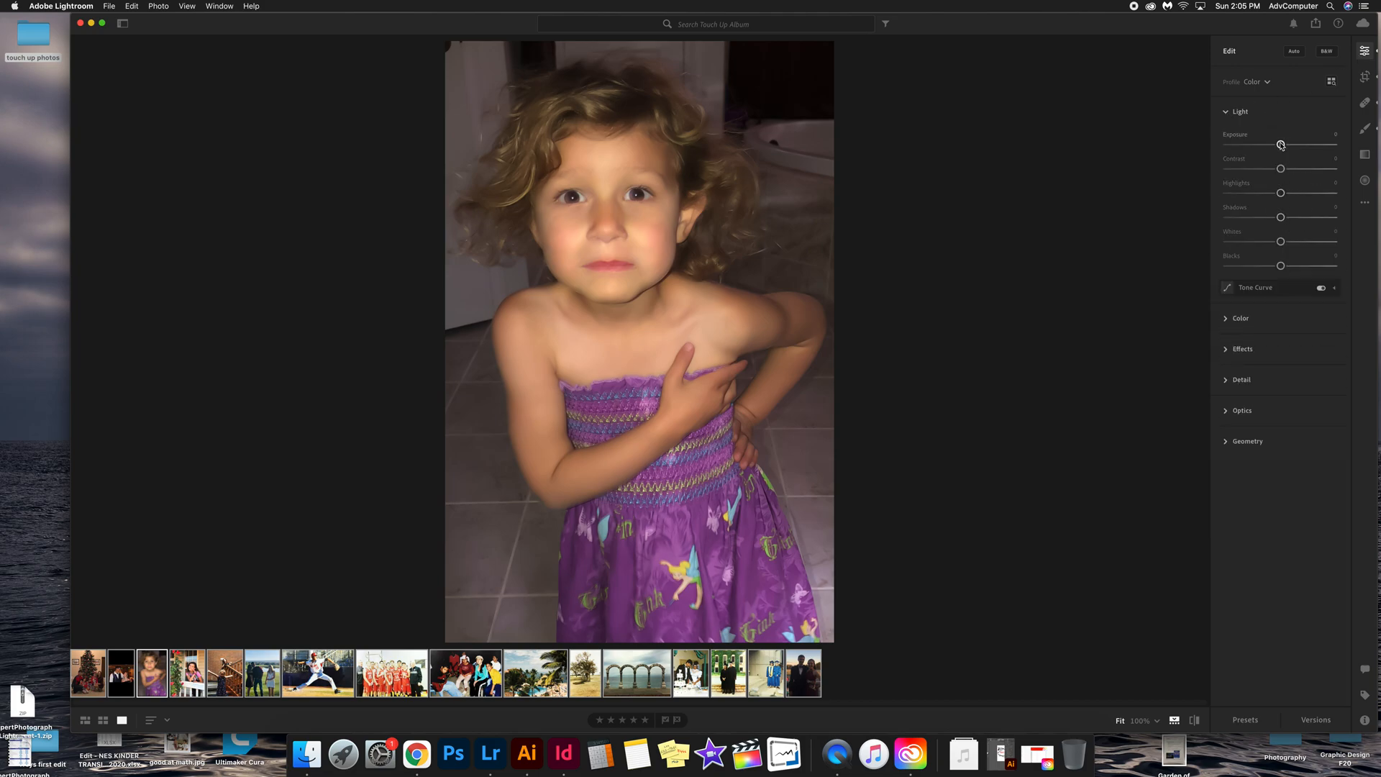
{"action": "left_click_drag", "start_coordinate": [1281, 146], "coordinate": [1280, 146]}
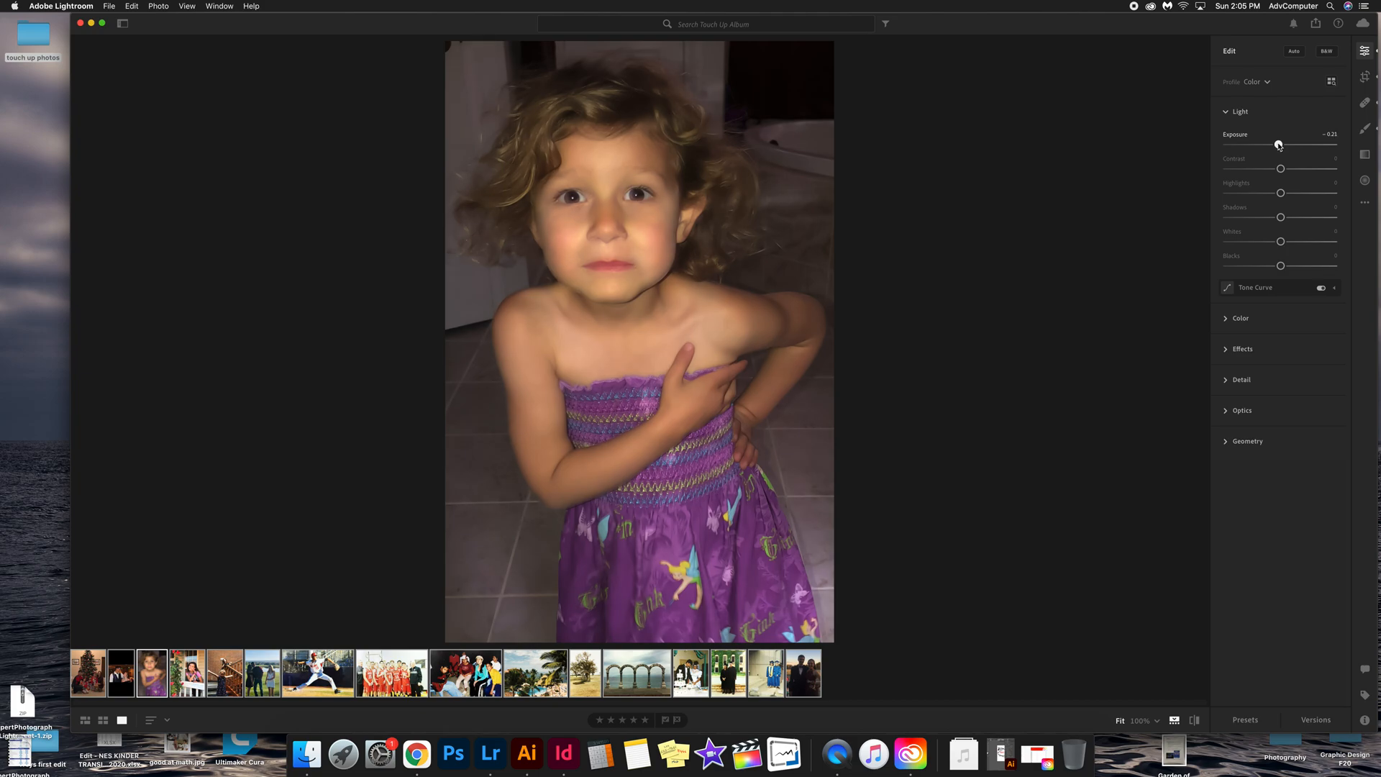
{"action": "left_click_drag", "start_coordinate": [1281, 170], "coordinate": [1277, 172]}
Step: Expand Effects and set Vignette to about -46, then lower Contrast to about -11
{"action": "left_click", "coordinate": [1227, 351]}
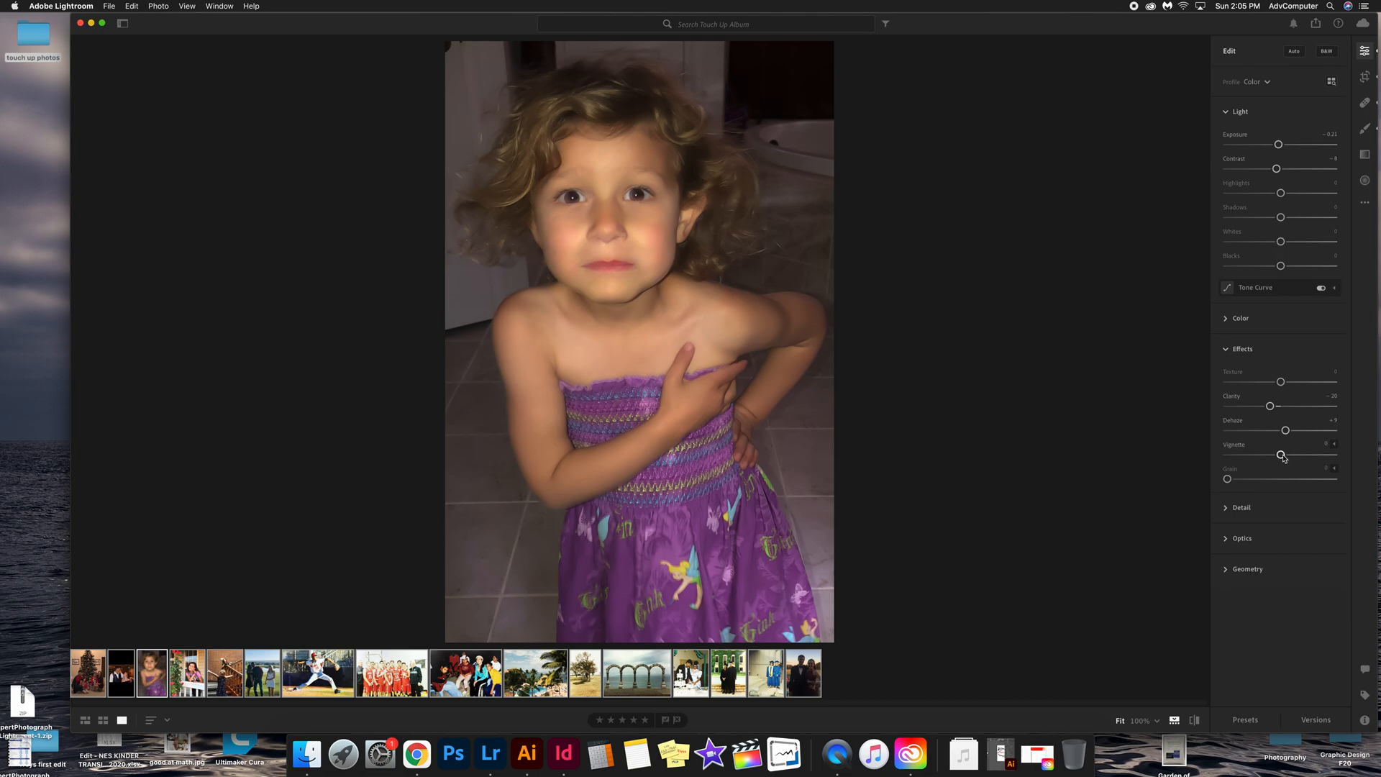
{"action": "mouse_move", "coordinate": [1284, 458]}
{"action": "left_mouse_down"}
{"action": "mouse_move", "coordinate": [1247, 471]}
{"action": "mouse_move", "coordinate": [1259, 470]}
{"action": "left_mouse_up"}
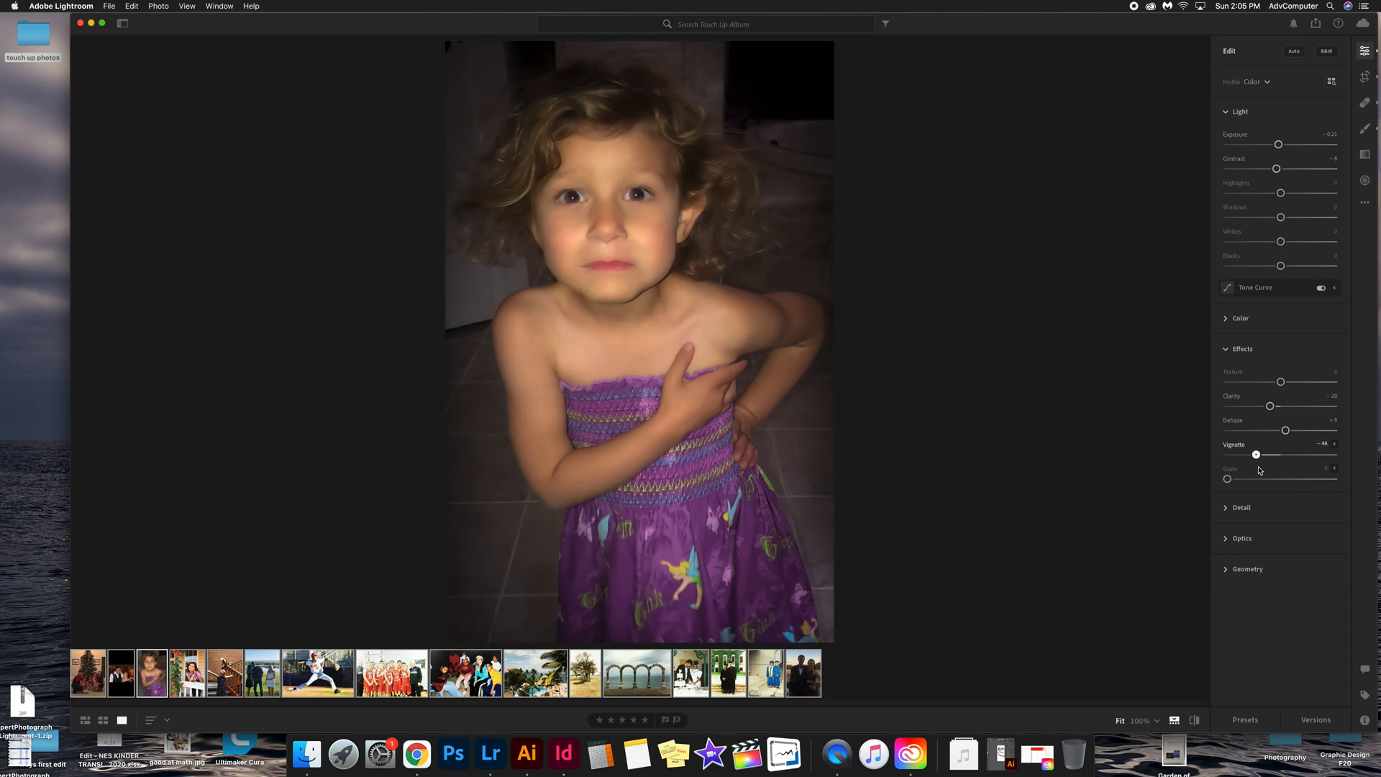
{"action": "left_click_drag", "start_coordinate": [1260, 471], "coordinate": [1260, 471]}
{"action": "left_click_drag", "start_coordinate": [1276, 169], "coordinate": [1266, 173]}
Step: Browse other photos in the filmstrip and open the stone arches photo
{"action": "left_click", "coordinate": [538, 675]}
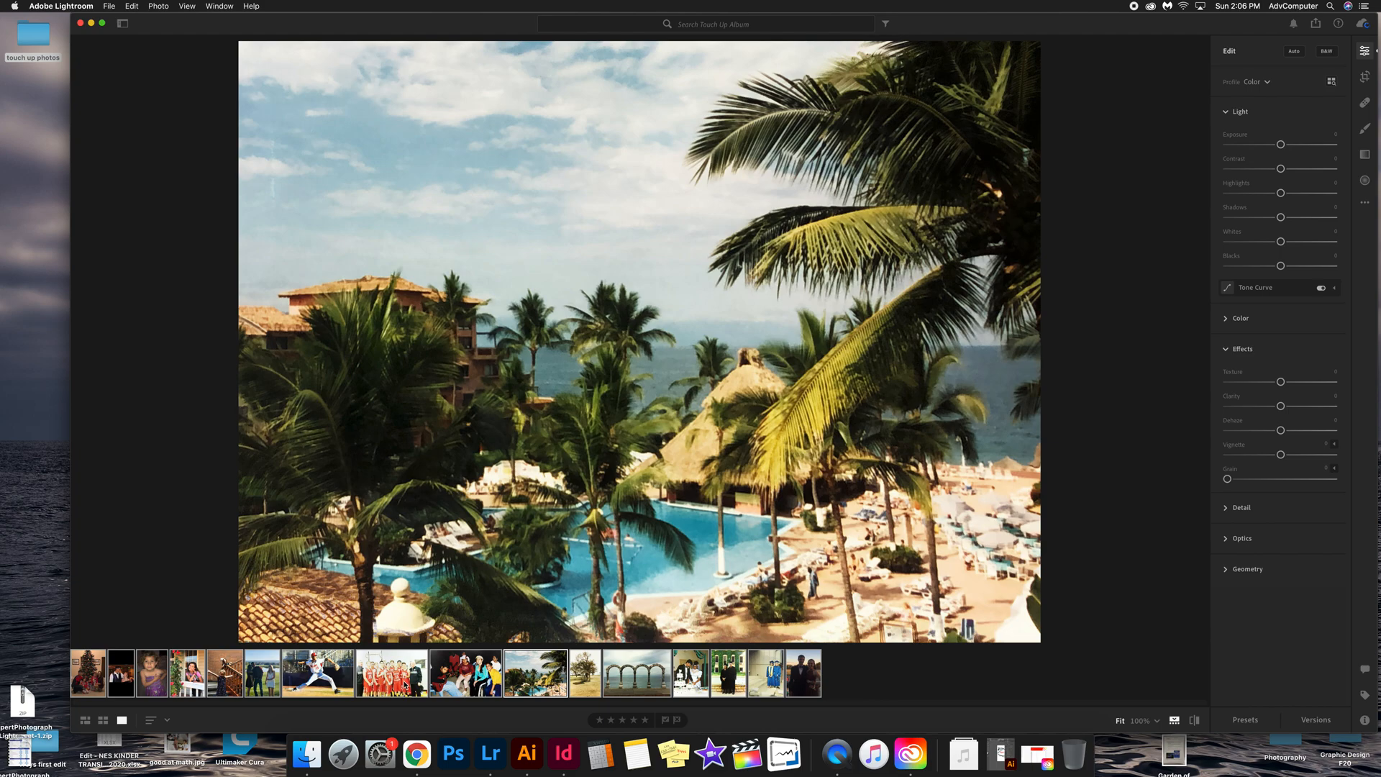
{"action": "left_click", "coordinate": [152, 672]}
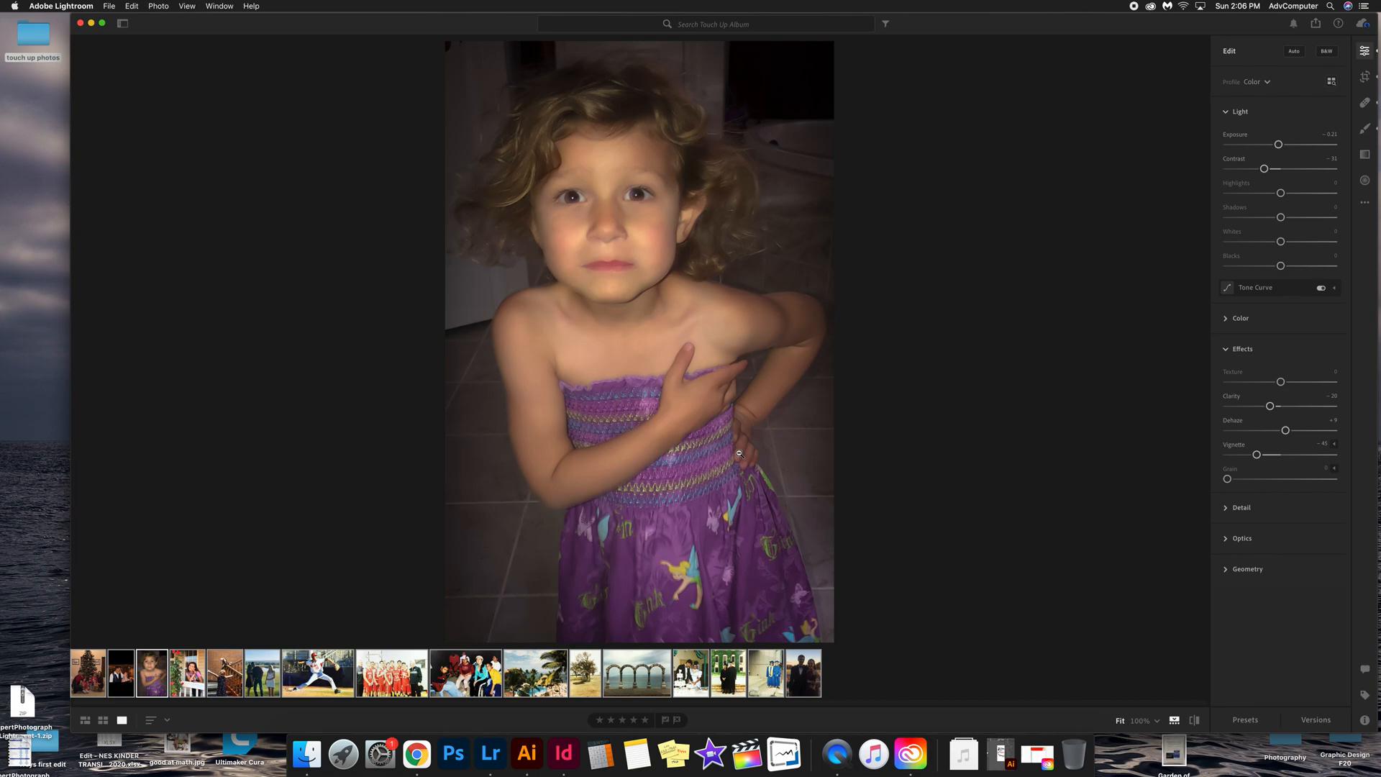
{"action": "left_click", "coordinate": [547, 686]}
{"action": "left_click", "coordinate": [650, 682]}
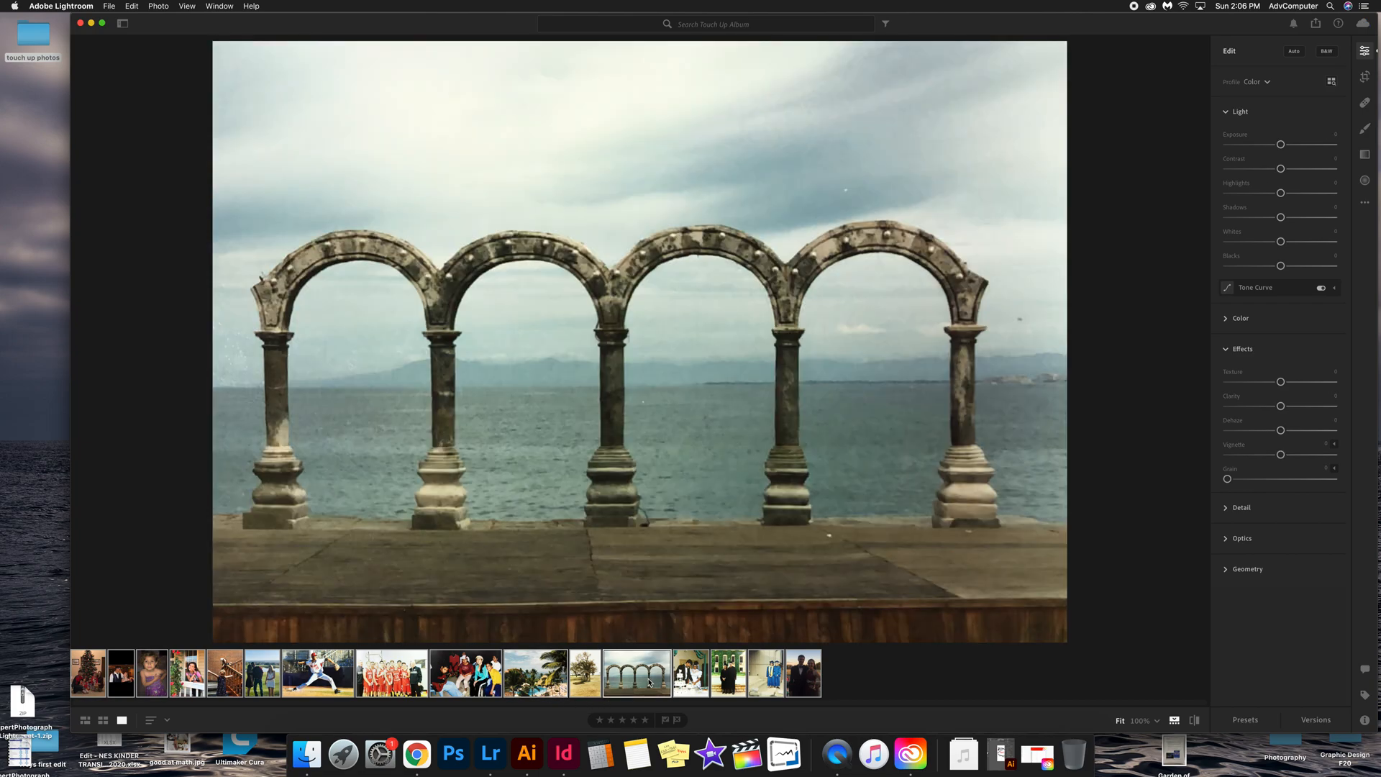